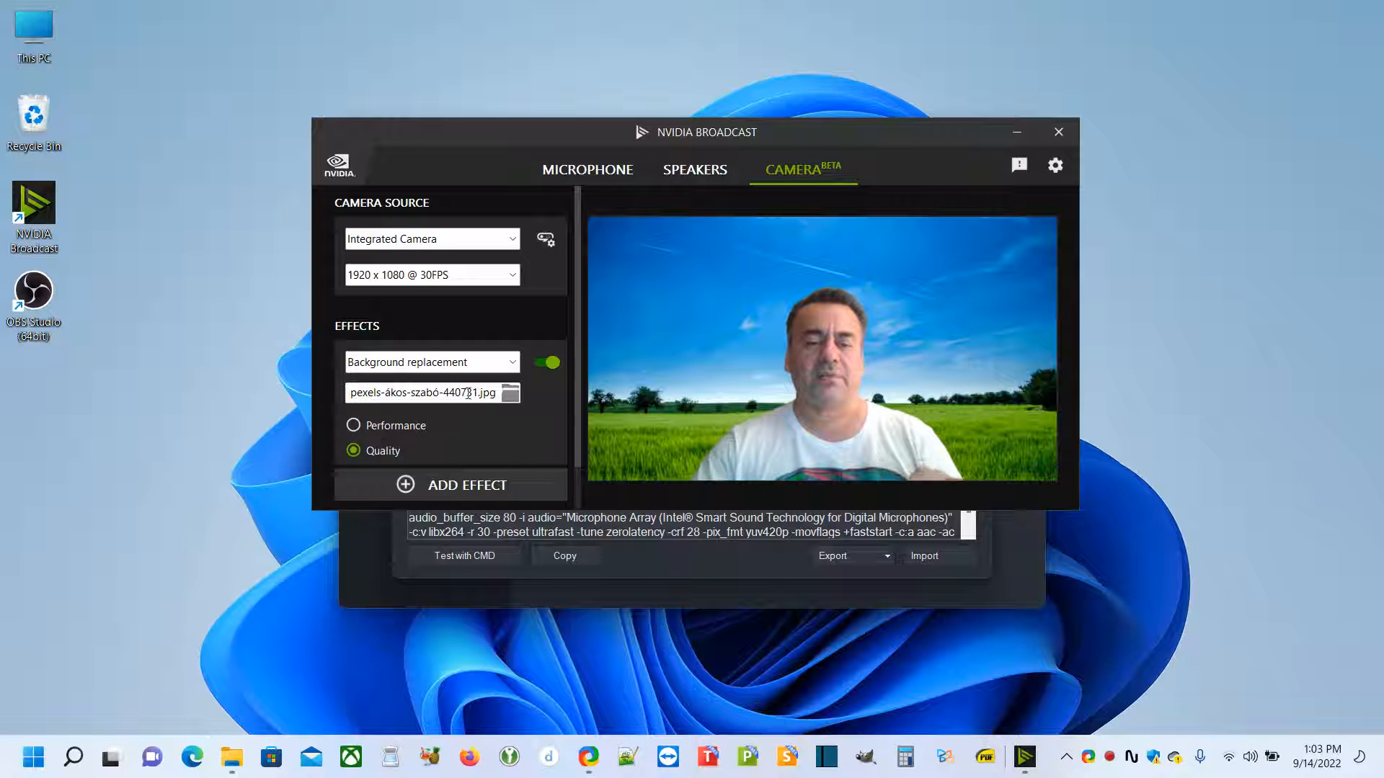
Try the Maldives beach and eberhard-grossgasteiger images as the camera's replacement background, and reload pexels-ákos-szabó-440731.jpg
click(506, 391)
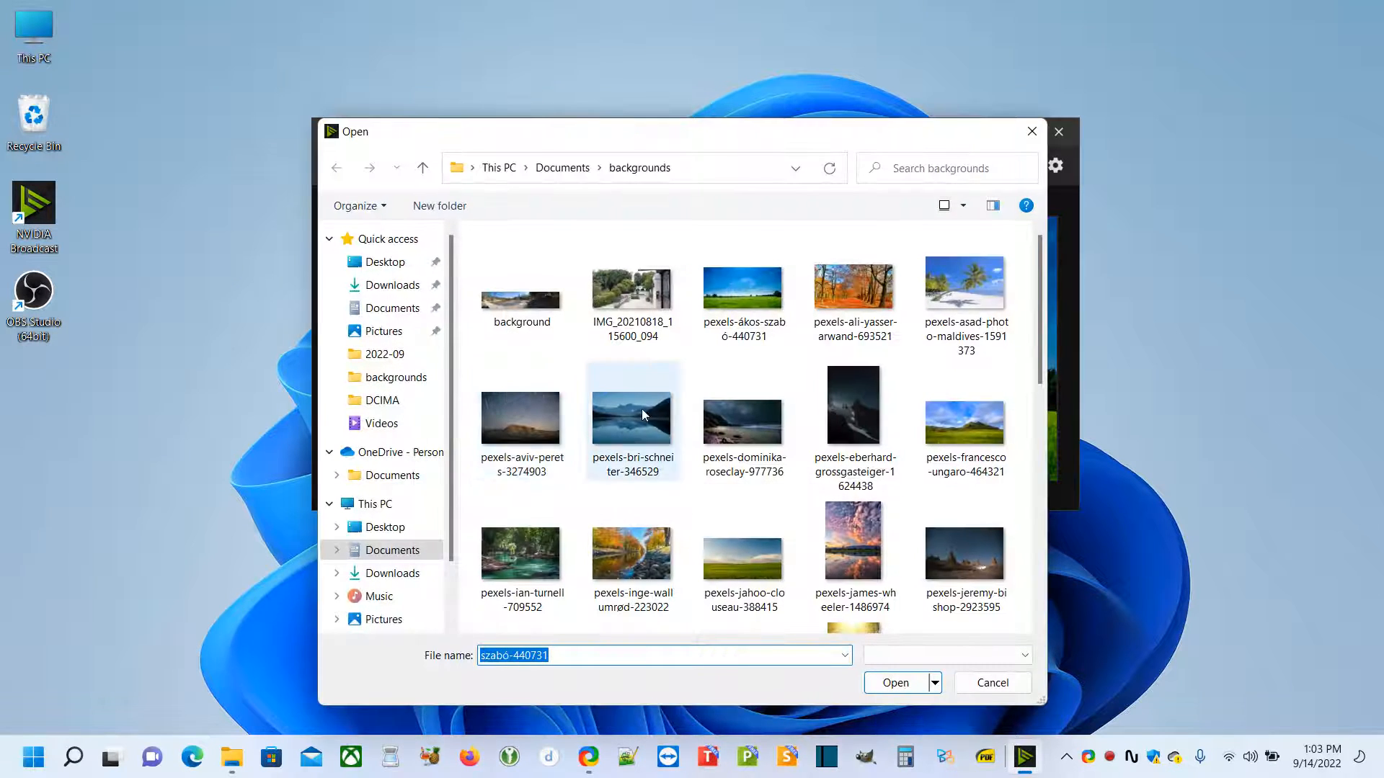
double_click(964, 287)
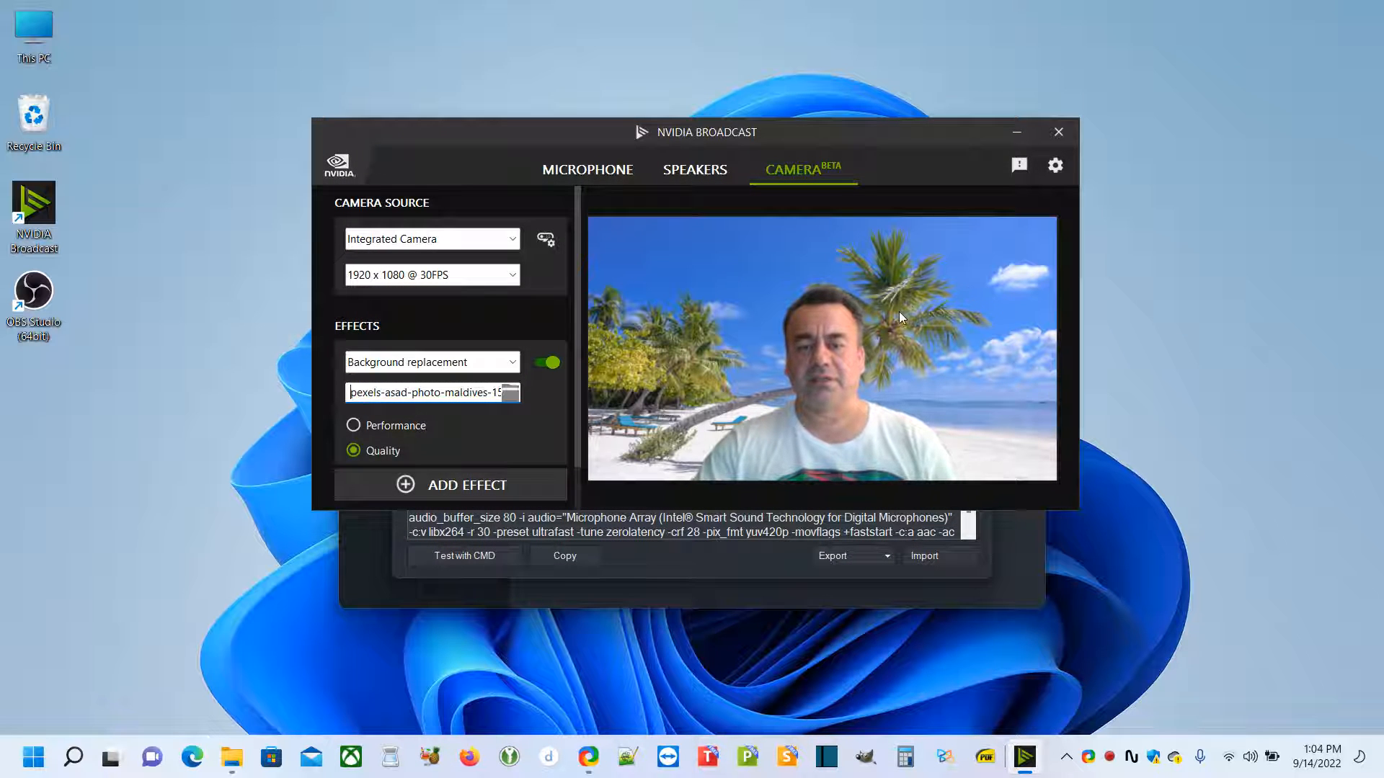
click(511, 392)
double_click(848, 419)
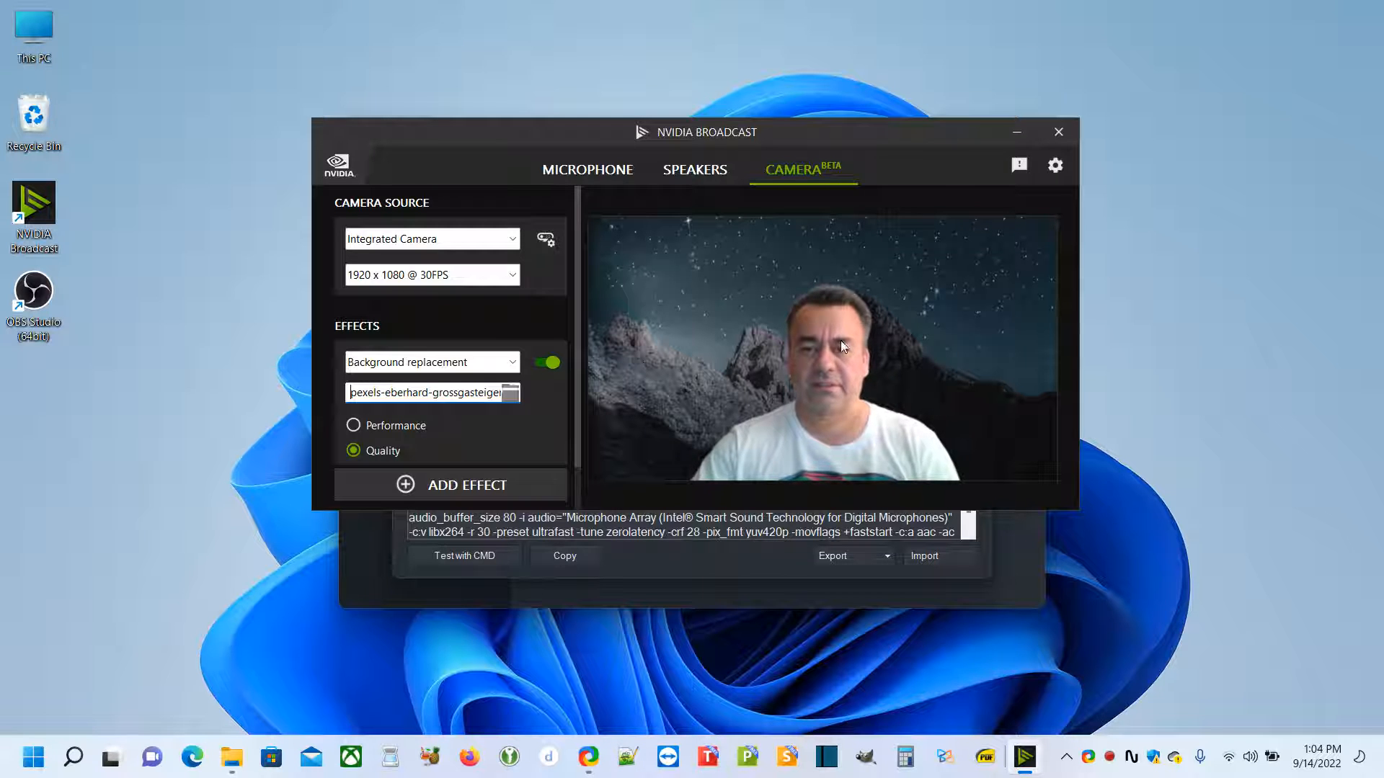
click(512, 395)
double_click(874, 246)
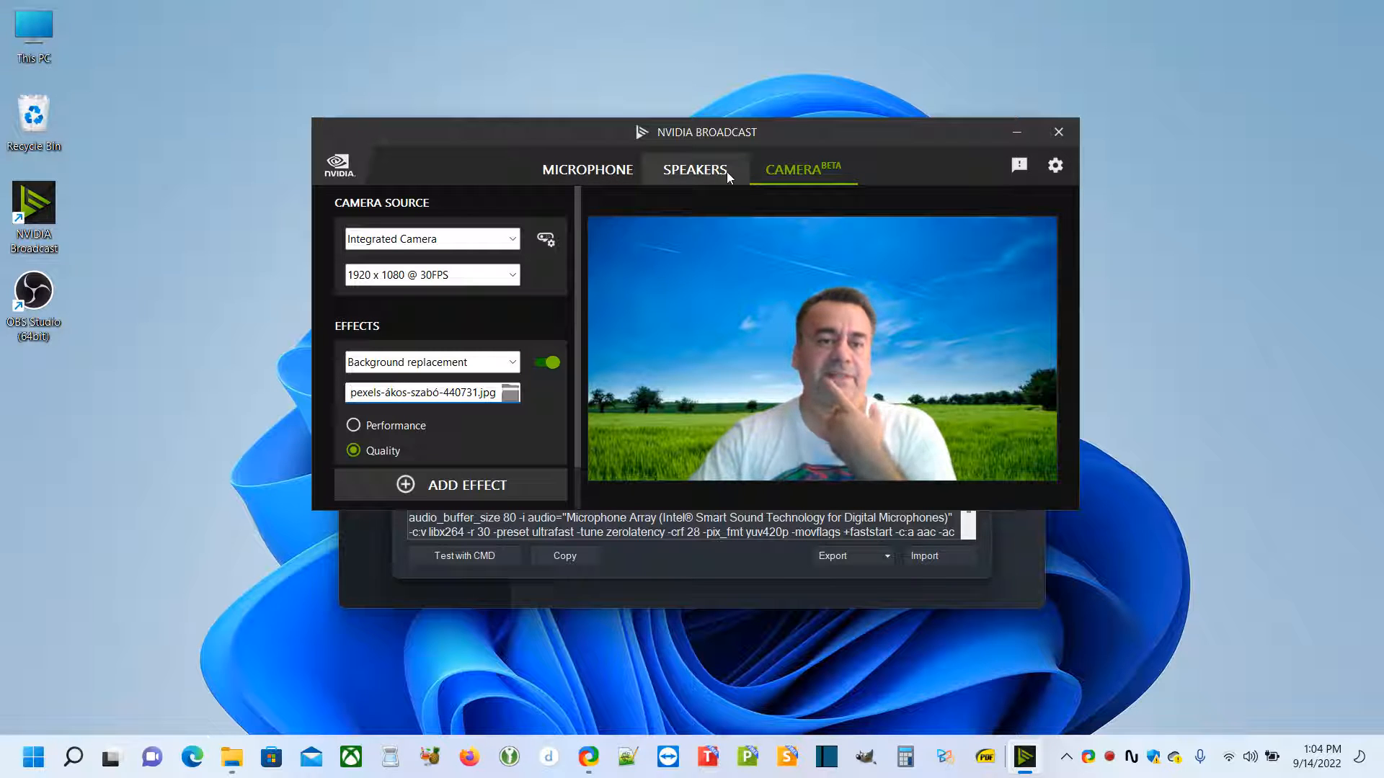
Review the microphone and speaker effect settings, and return to the camera settings
click(582, 172)
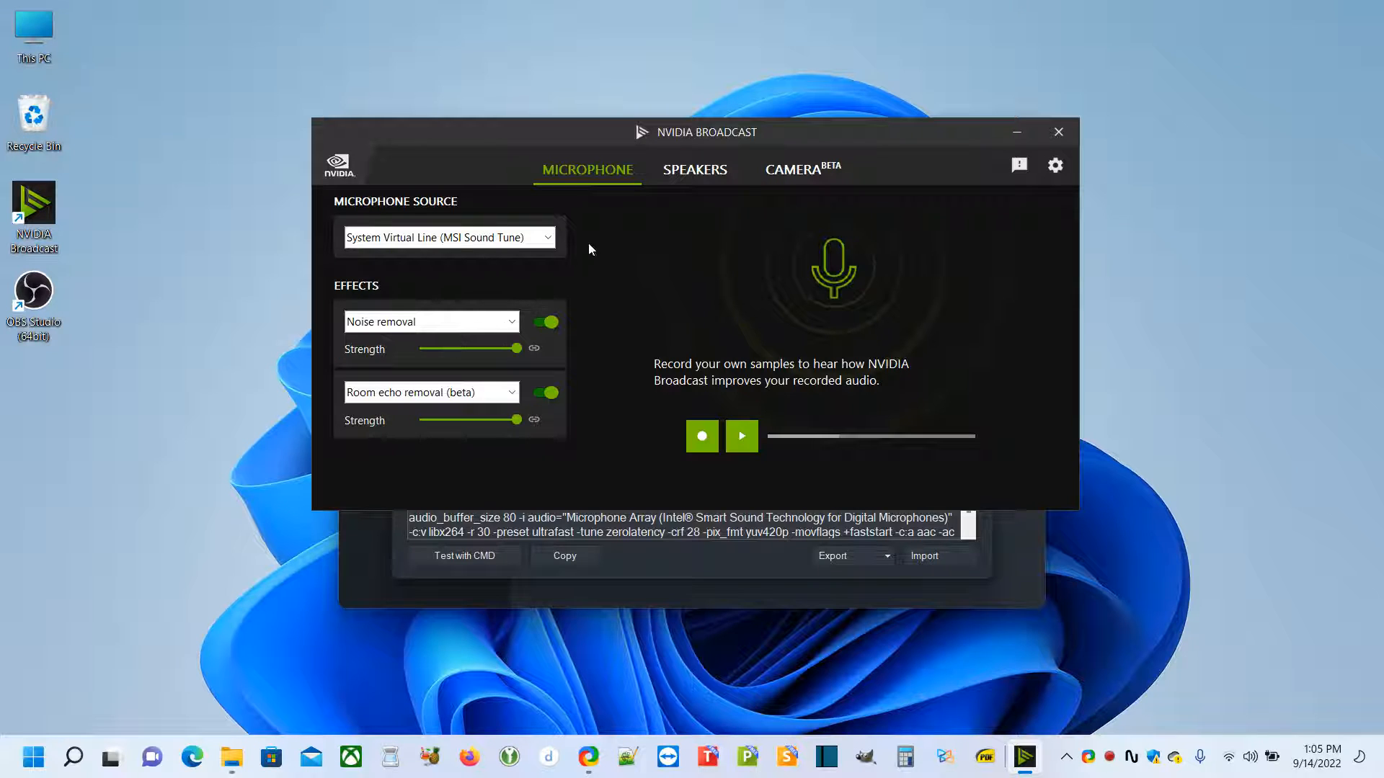
click(694, 169)
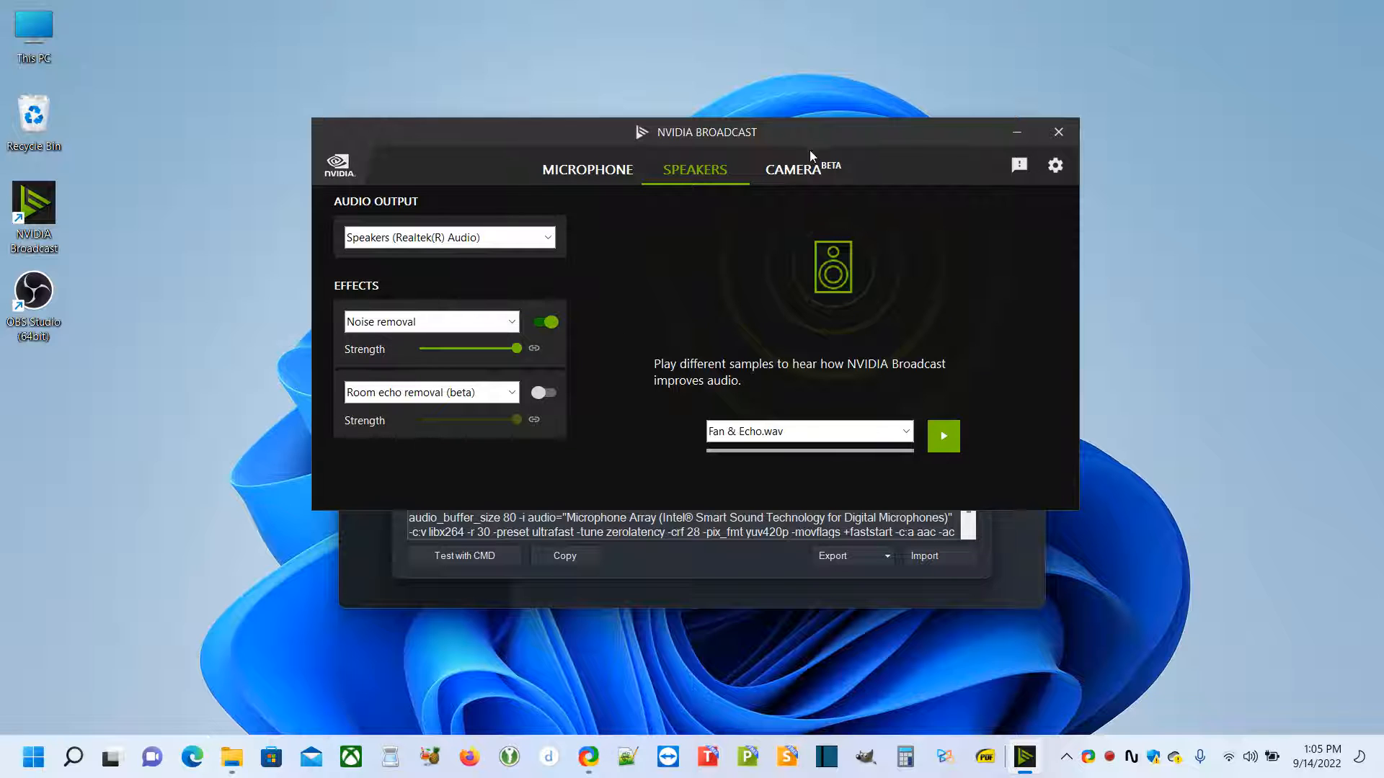
click(806, 172)
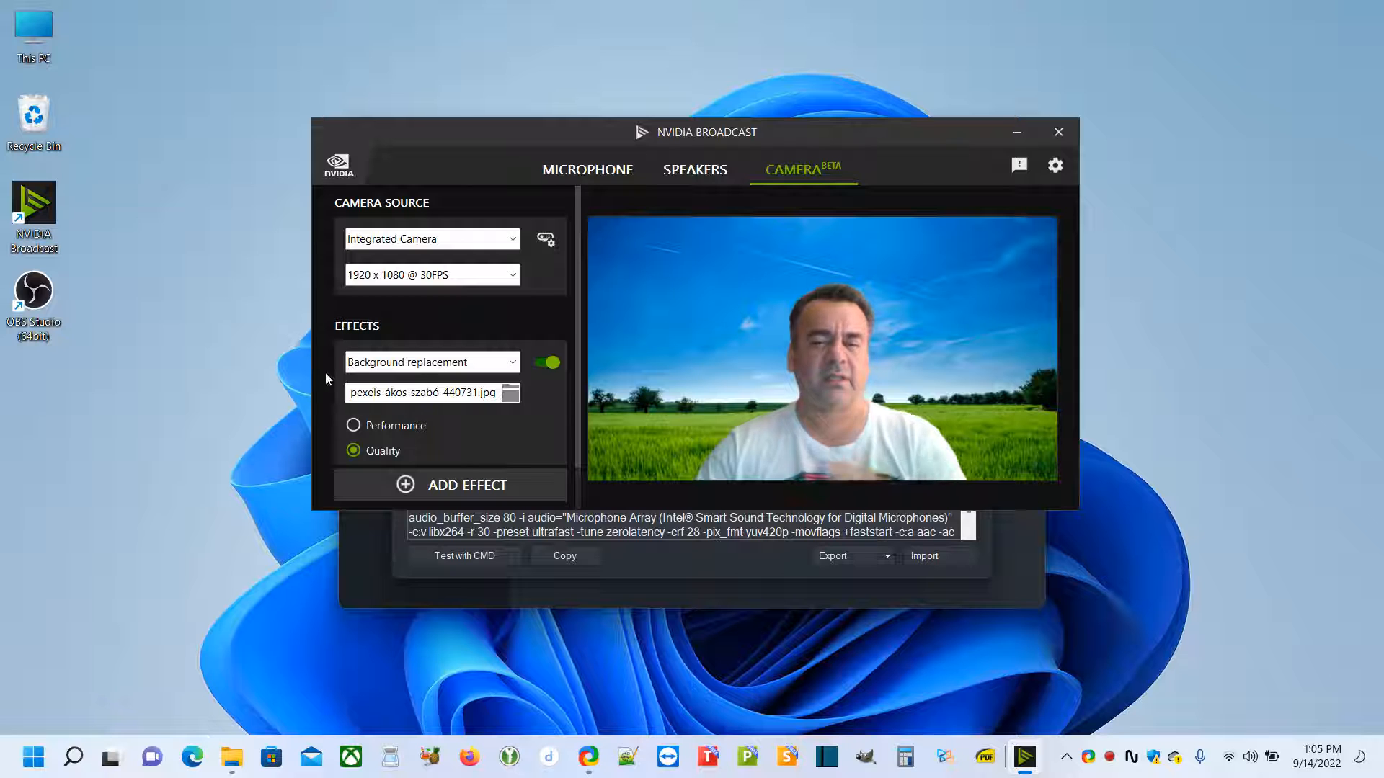
Switch to the already running OBS Studio window without launching a second instance
double_click(34, 296)
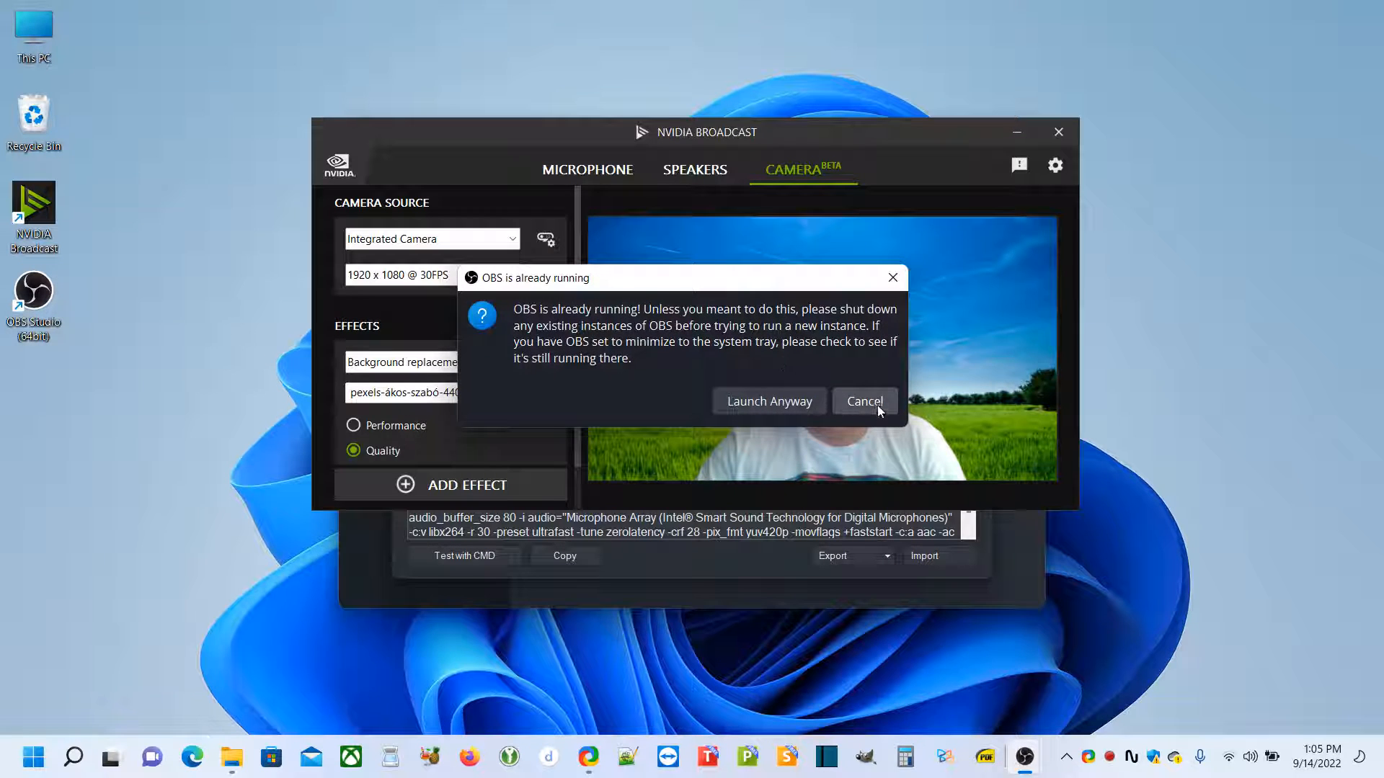
click(876, 401)
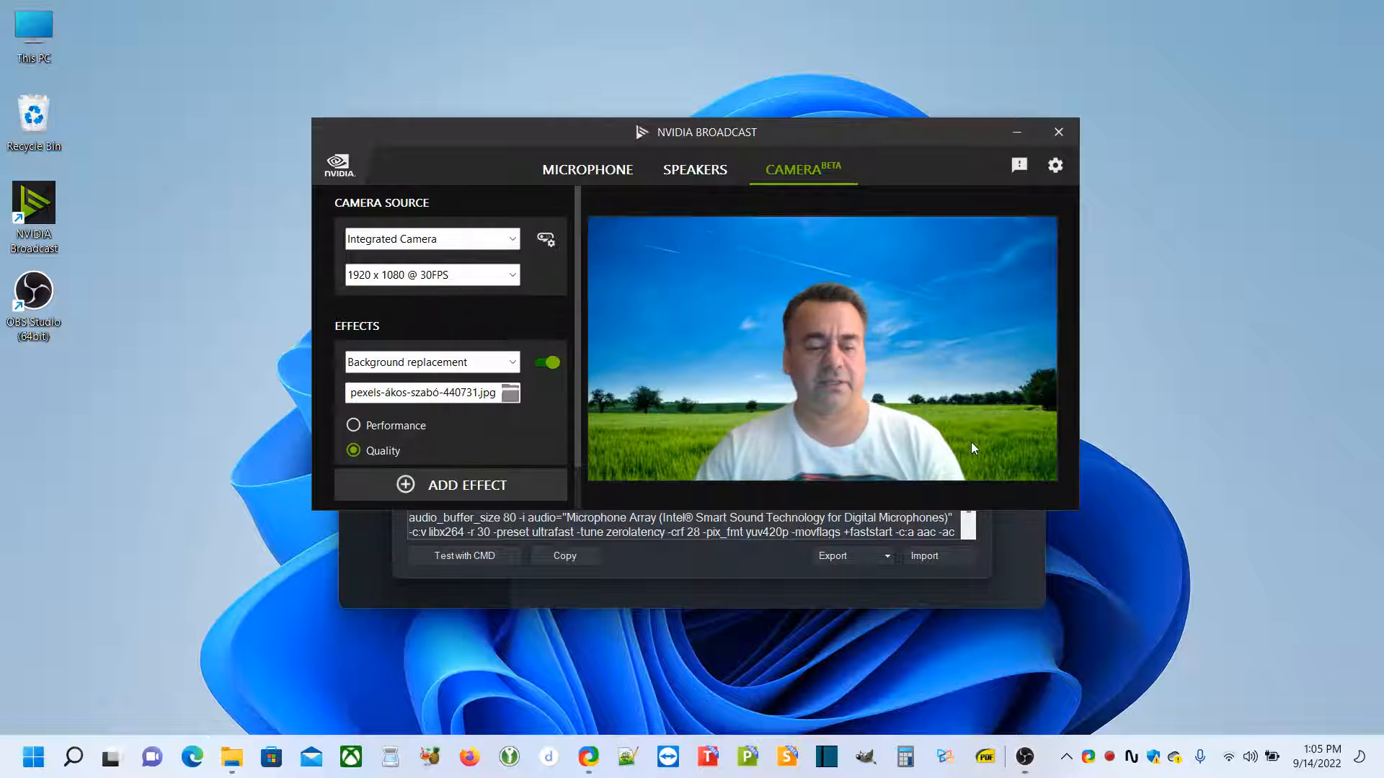
key(super+Tab)
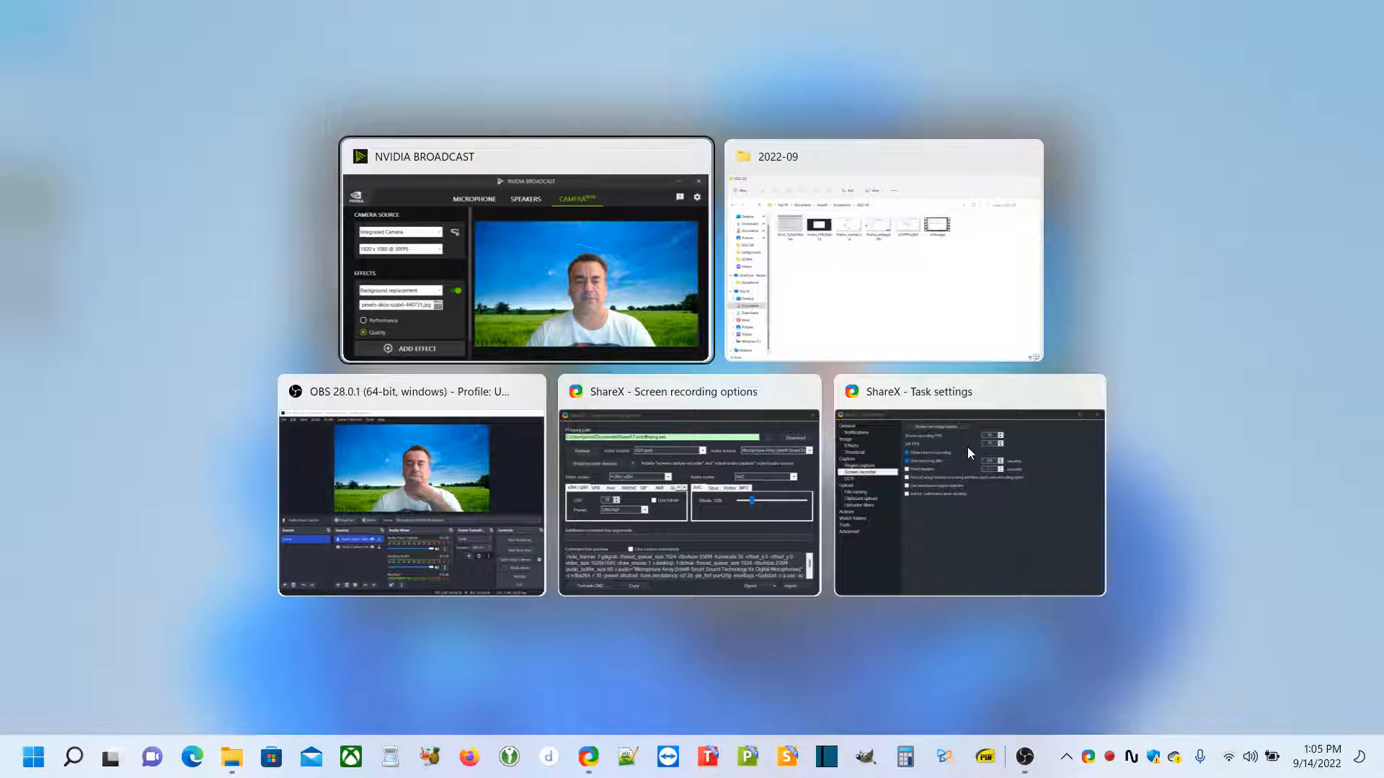
key(Right)
key(Right)
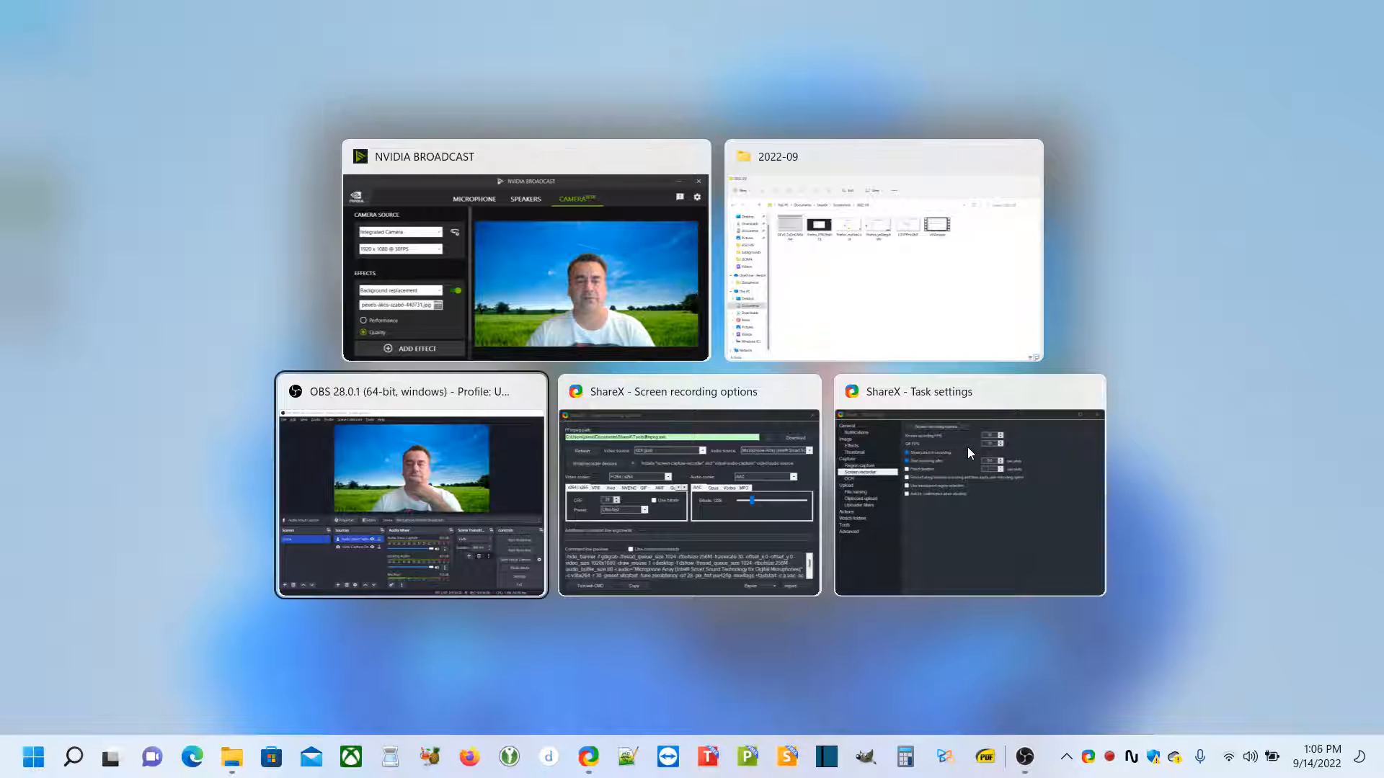
key(Return)
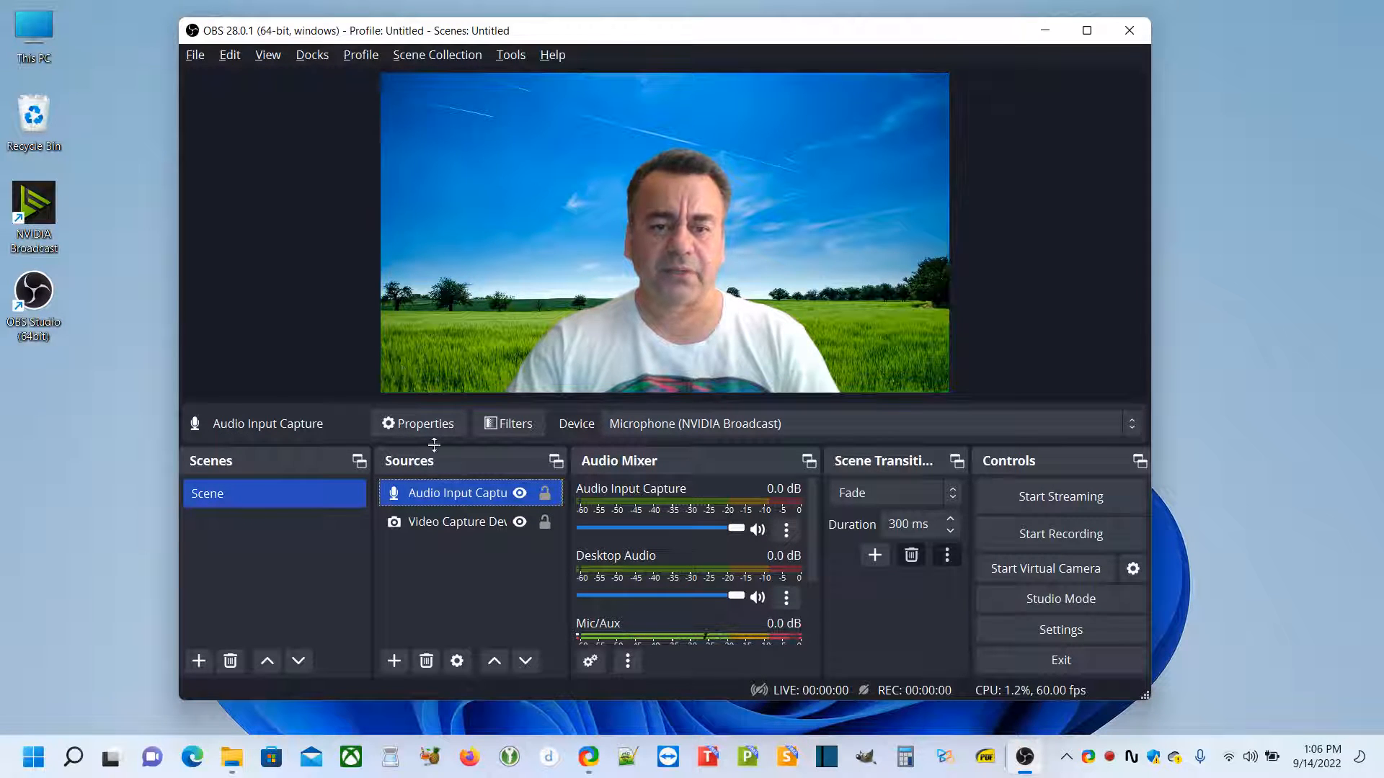
Check the device settings of the Video Capture Device source, picking Camera (NVIDIA Broadcast), and of the Audio Input Capture source
click(456, 524)
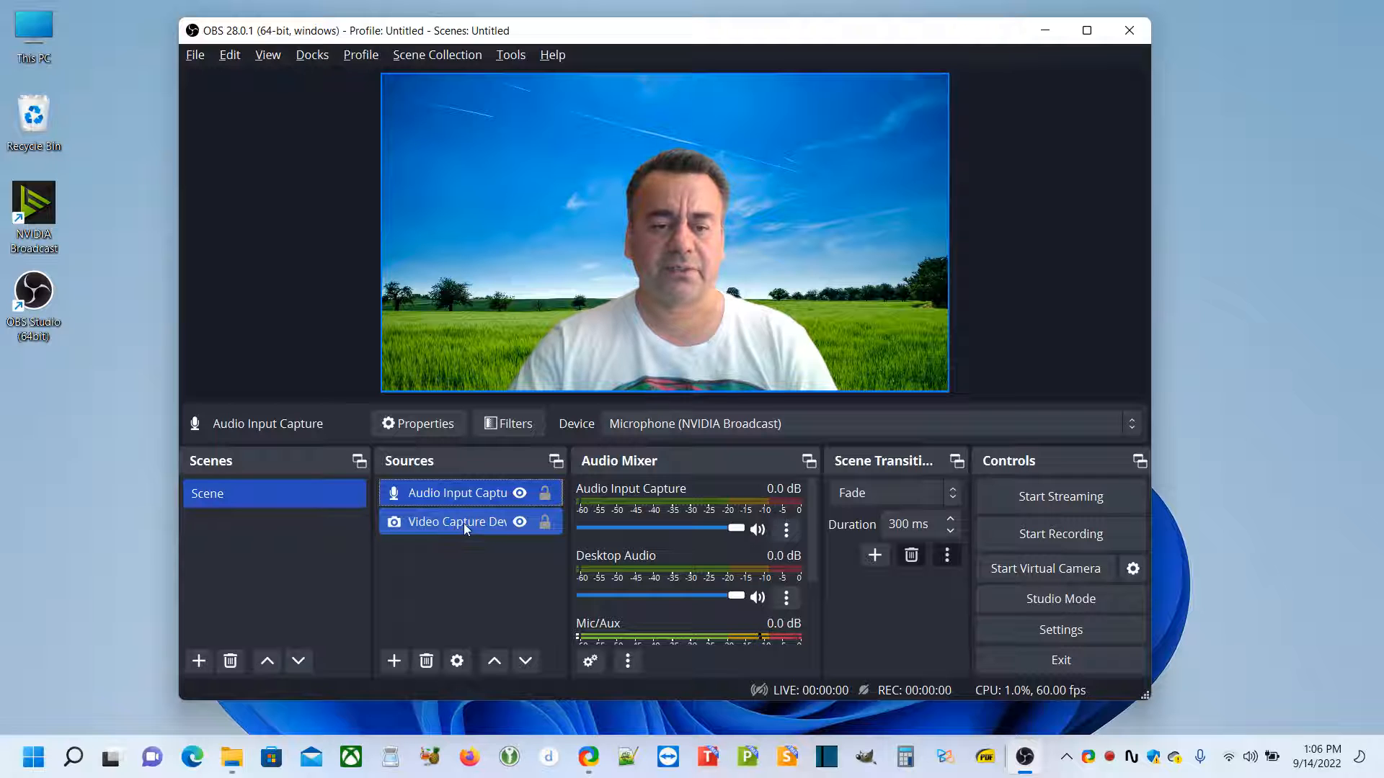
double_click(465, 524)
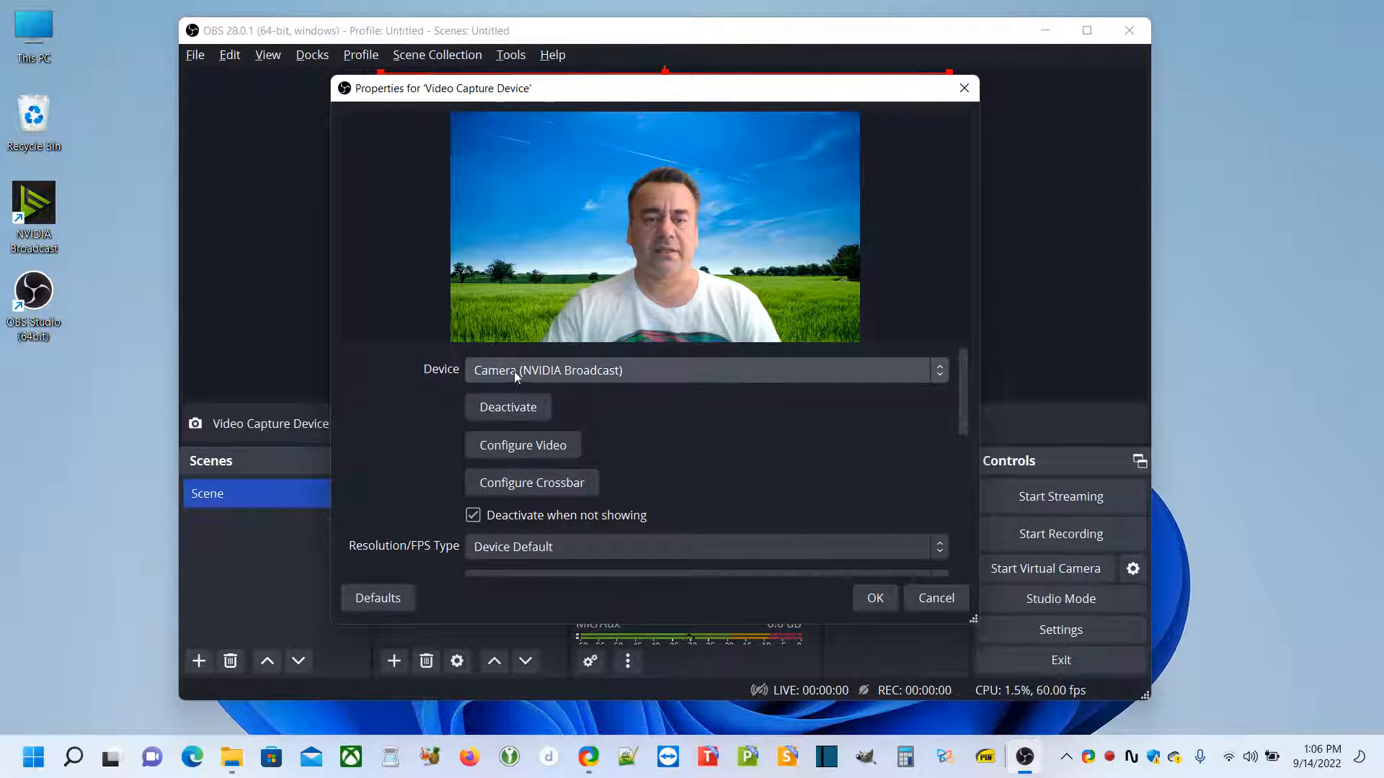
click(585, 371)
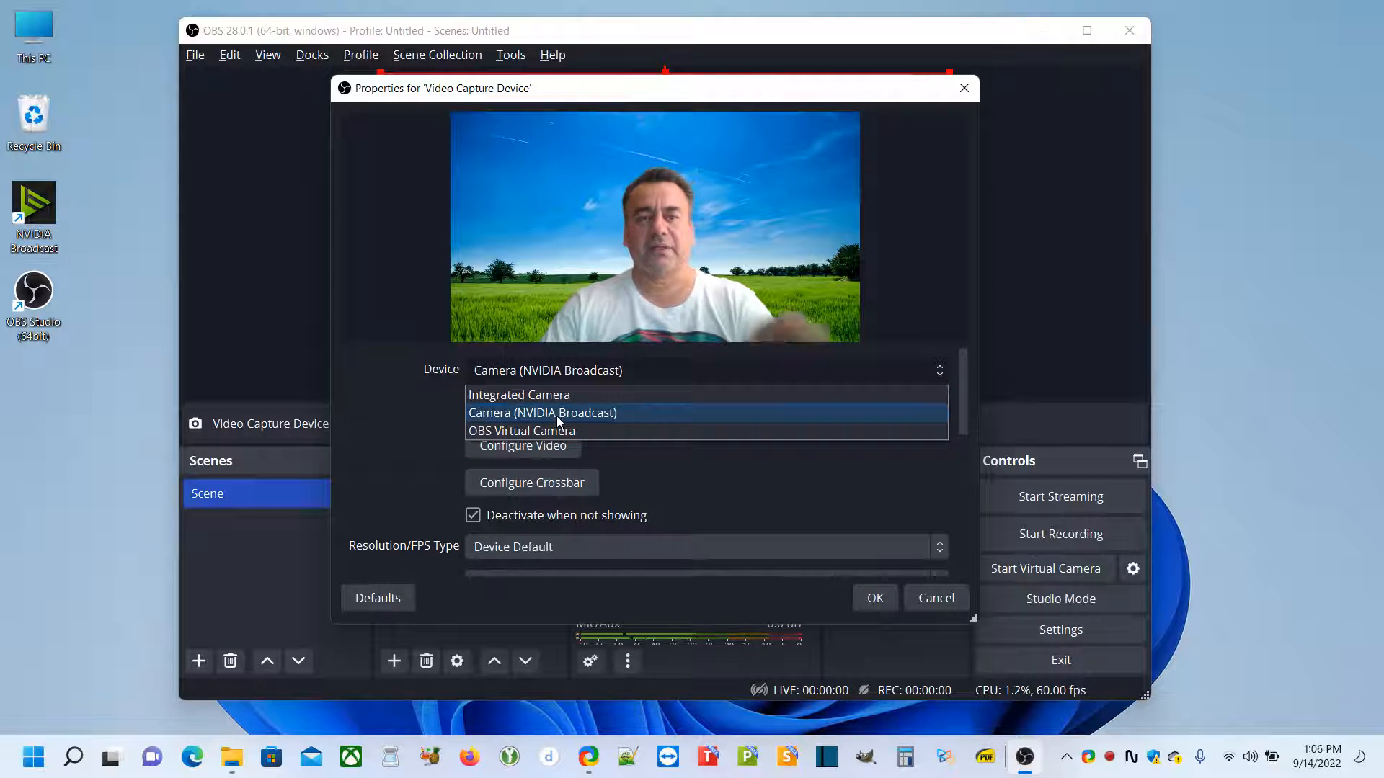
click(619, 414)
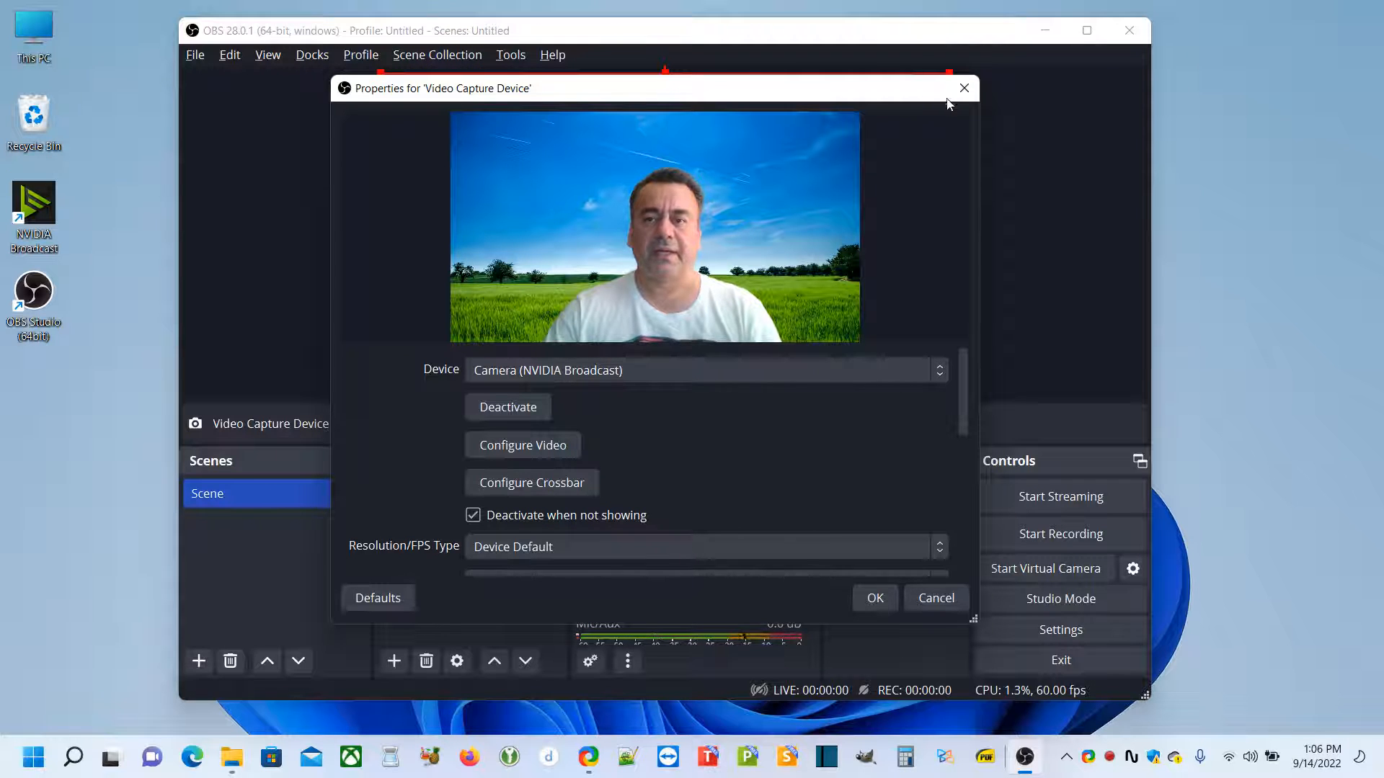
click(965, 90)
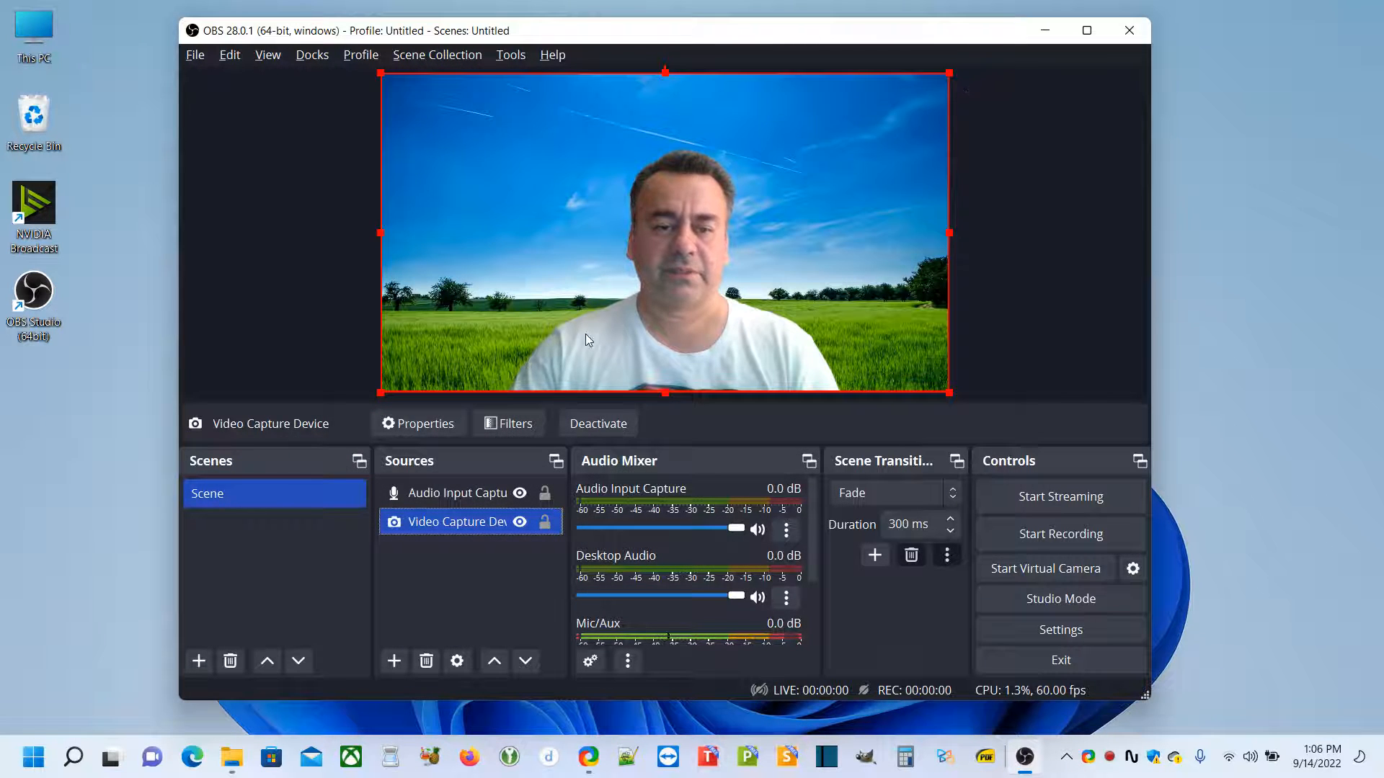
double_click(460, 498)
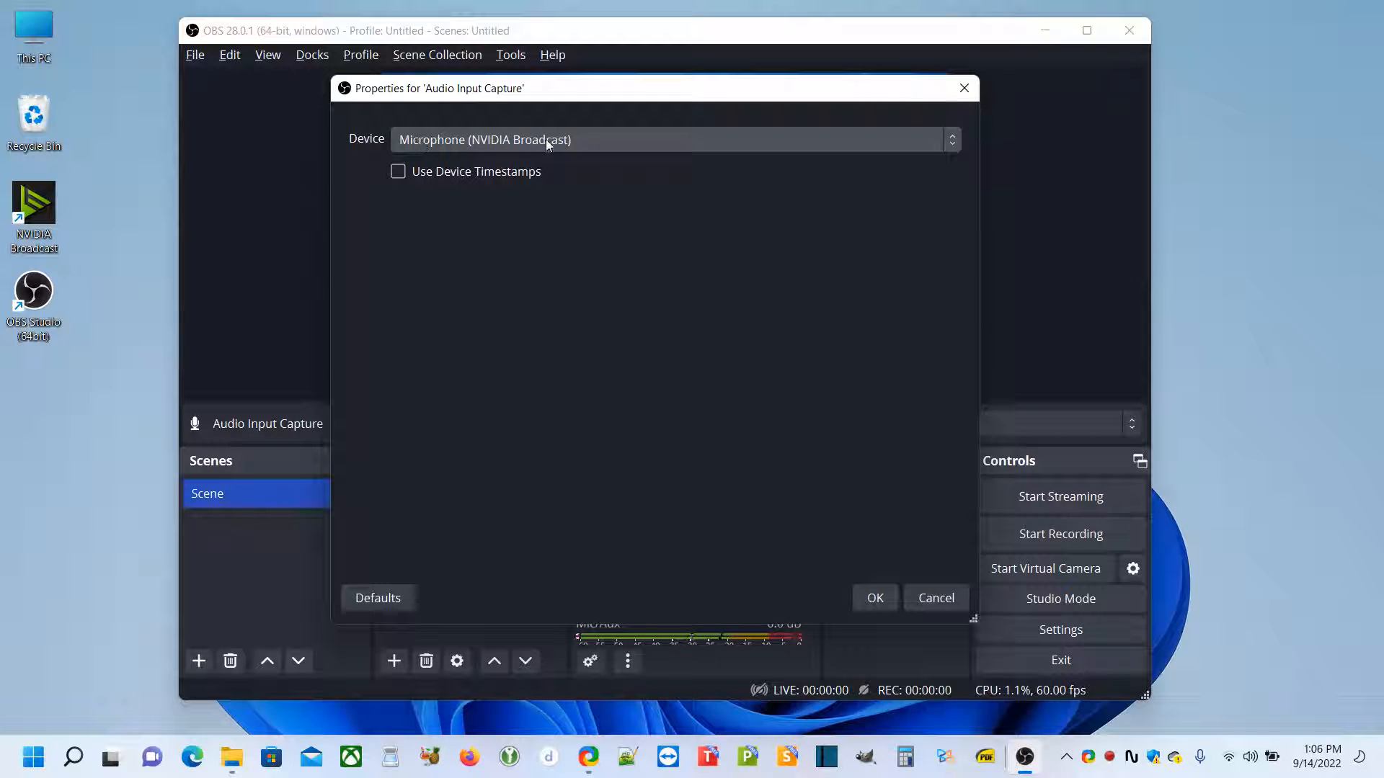
click(928, 604)
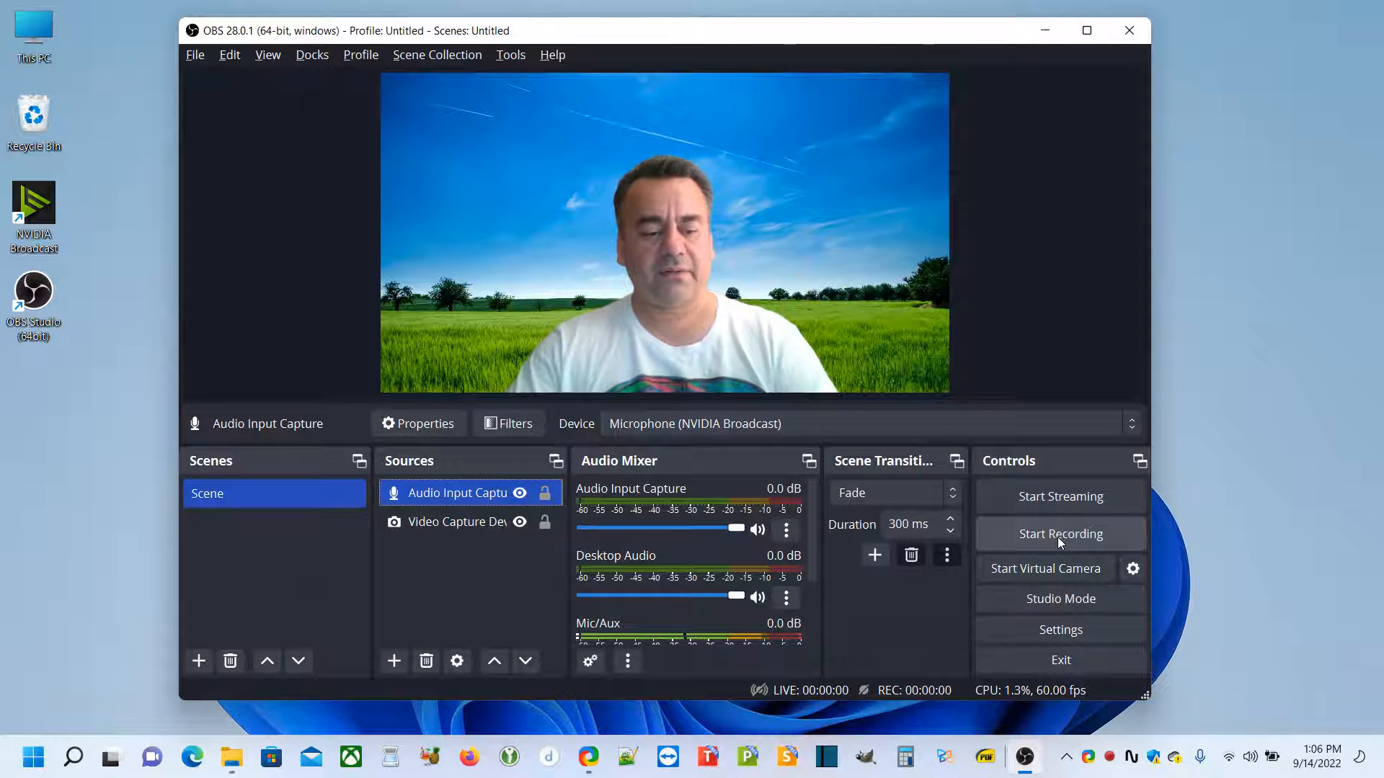
Switch to NVIDIA Broadcast to compare its camera preview with the one in OBS, and minimize its window
key(alt+Tab)
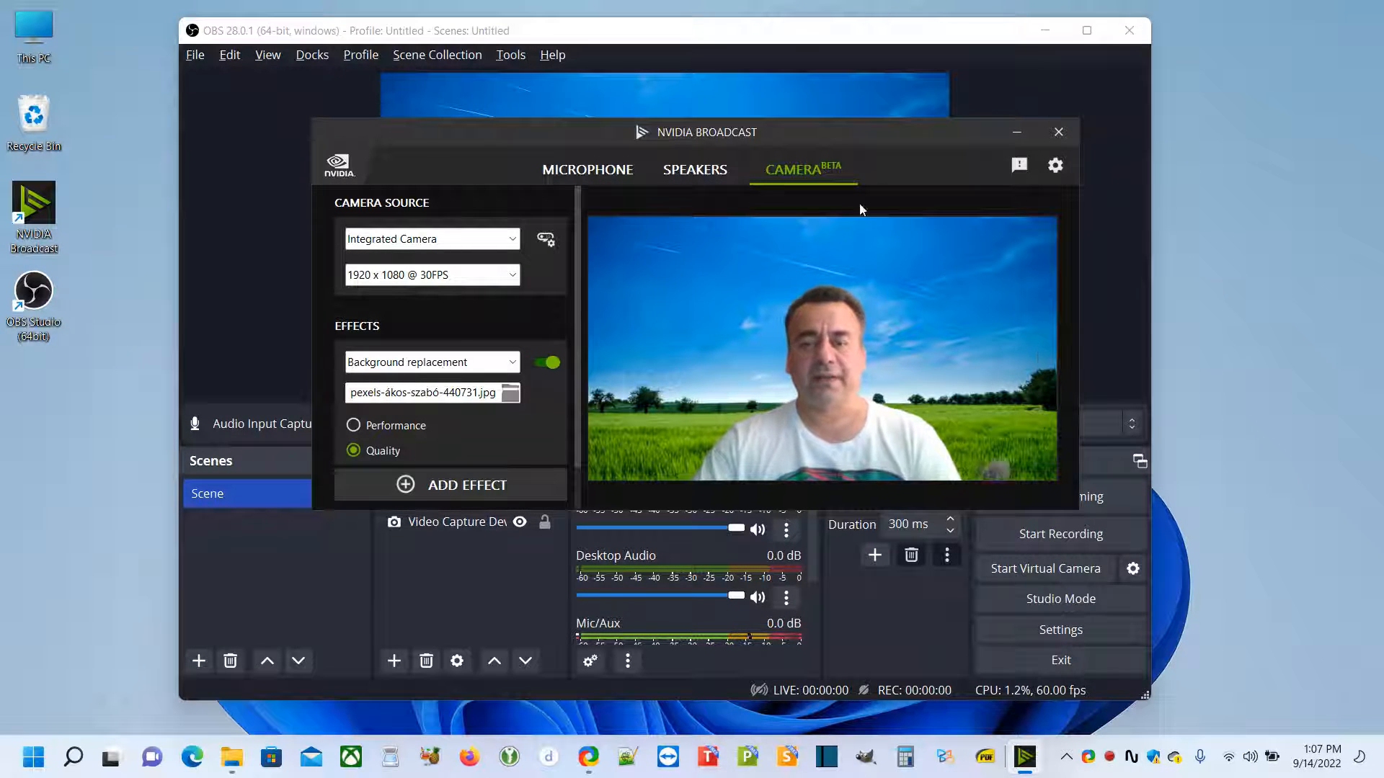
drag(783, 139, 1208, 123)
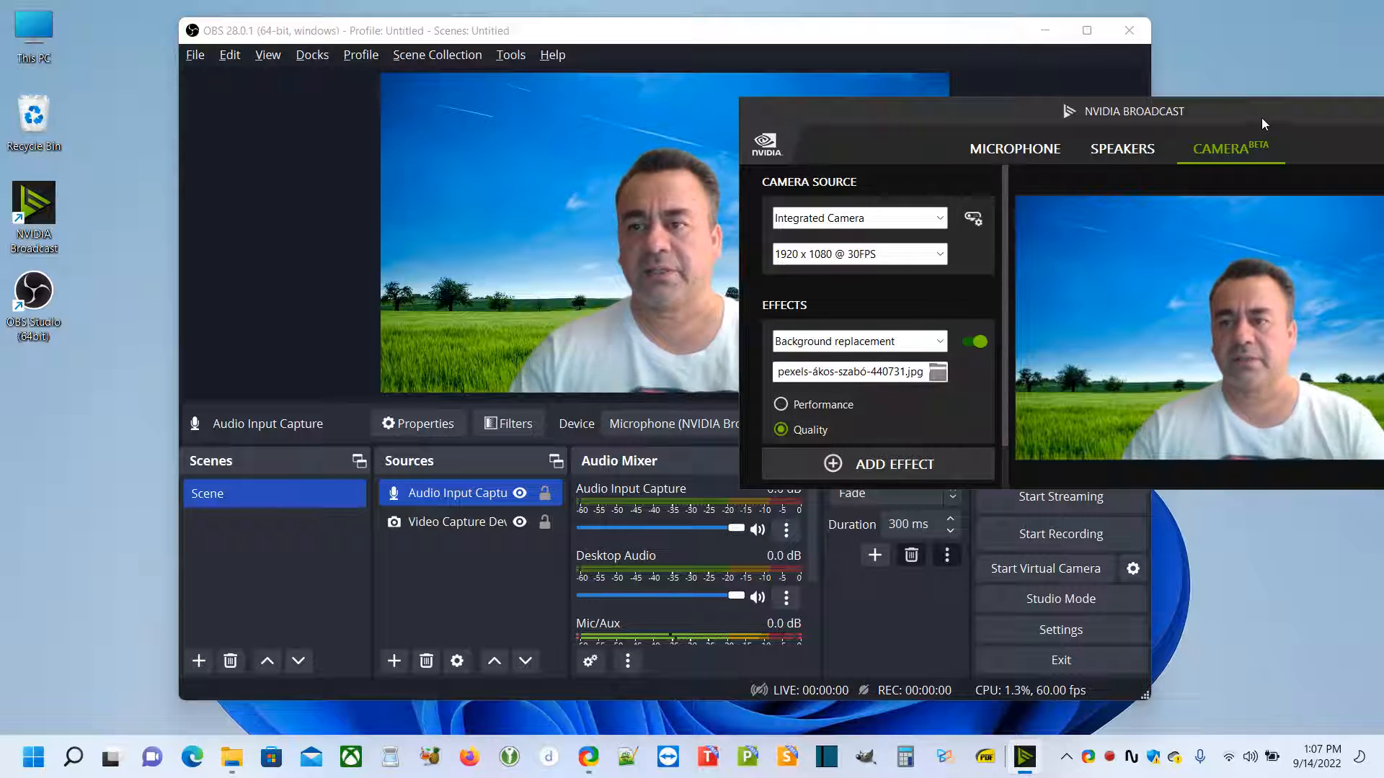
drag(1261, 118, 896, 117)
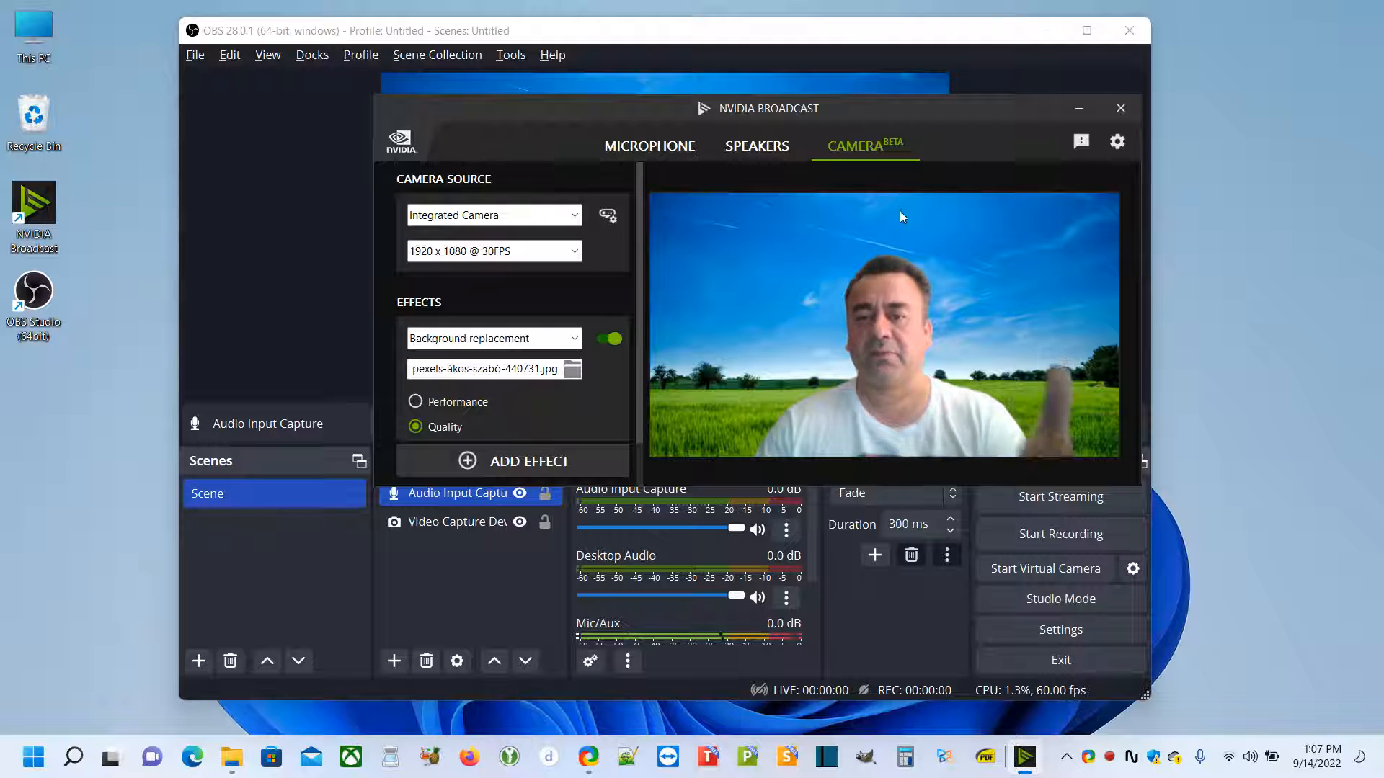
click(1079, 109)
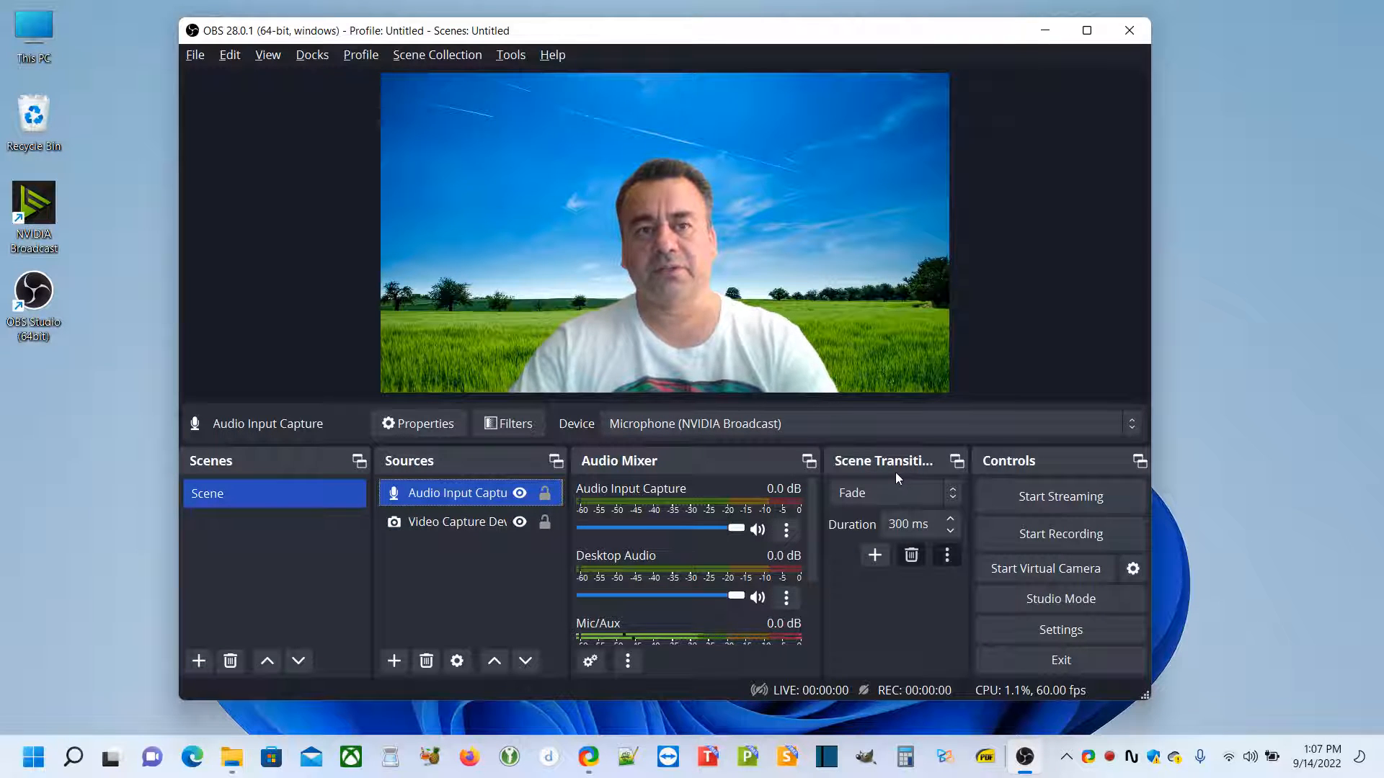
Switch to ShareX's screen recording options, examine the available audio sources, and close the task settings
right_click(1089, 757)
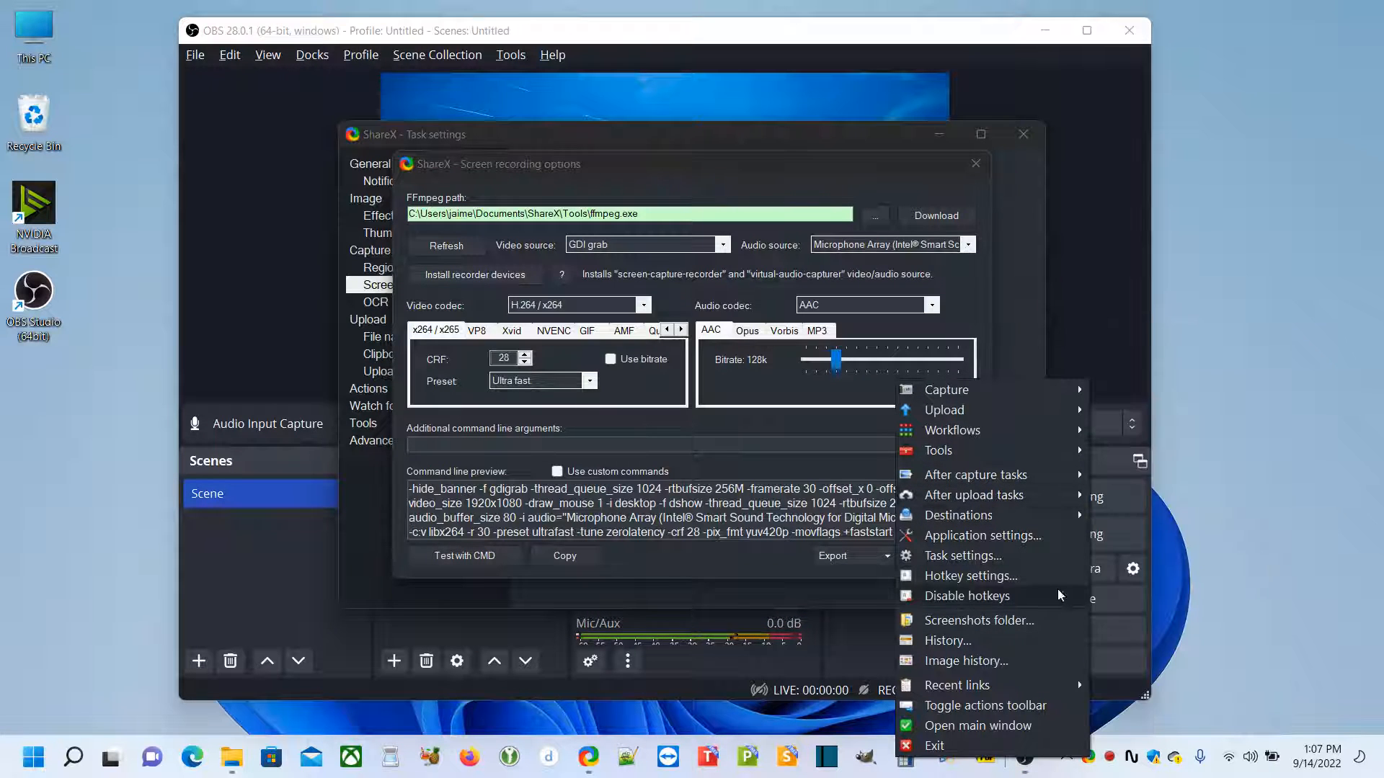
click(1016, 194)
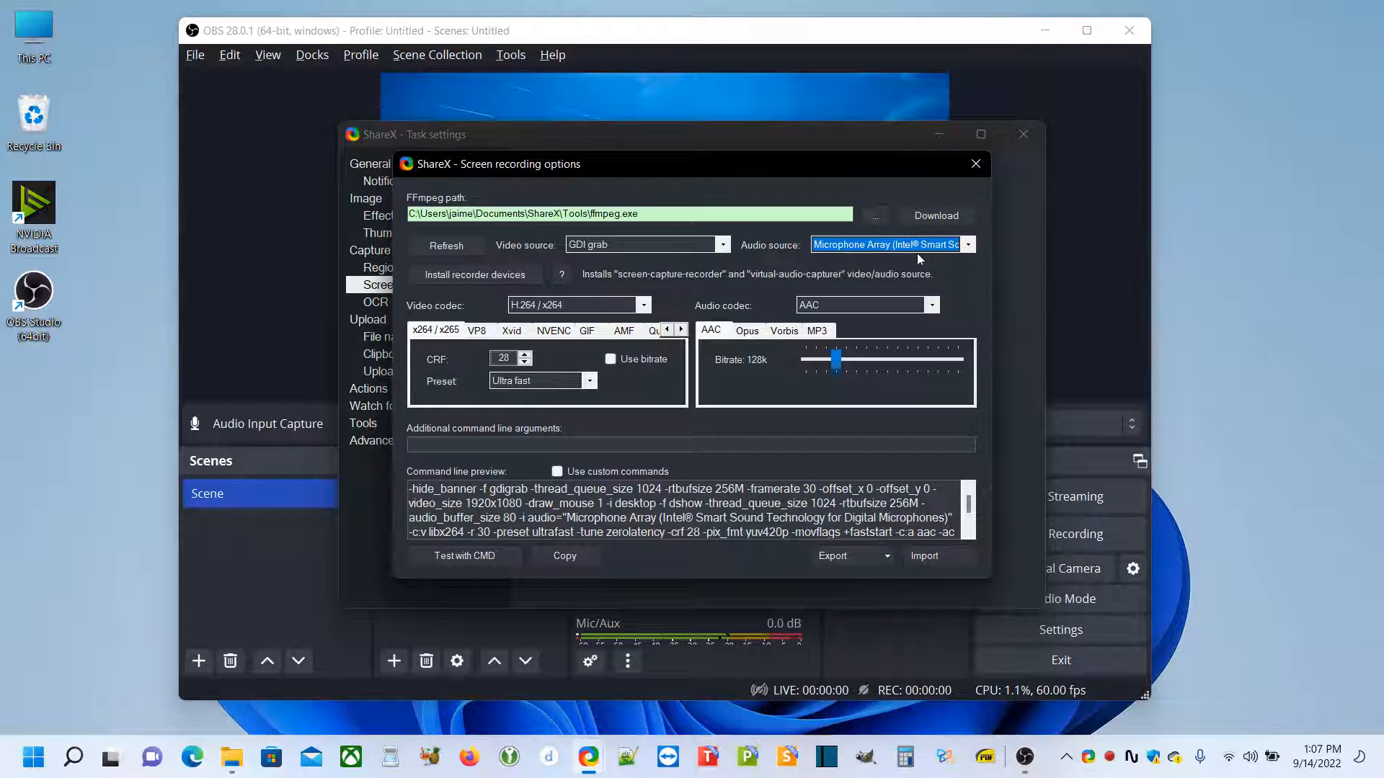
click(970, 245)
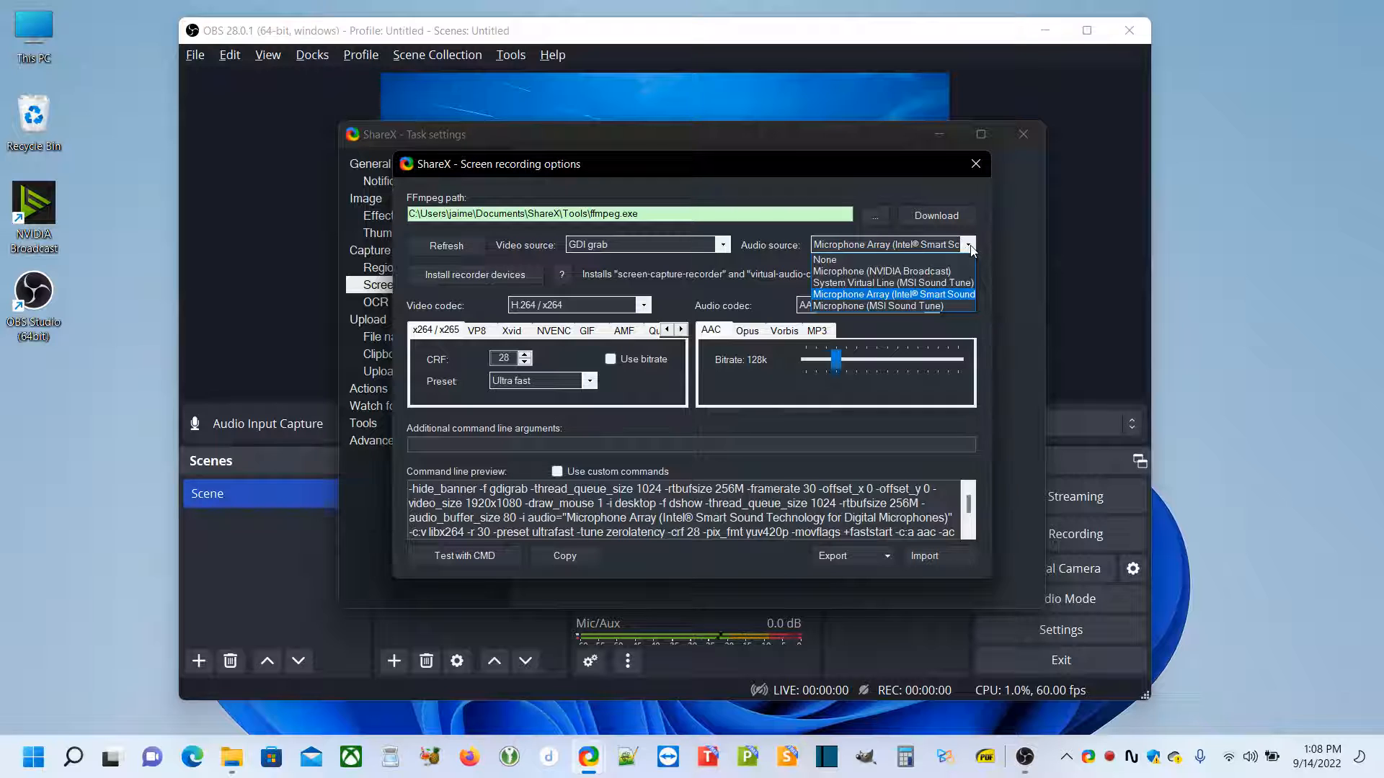
click(995, 283)
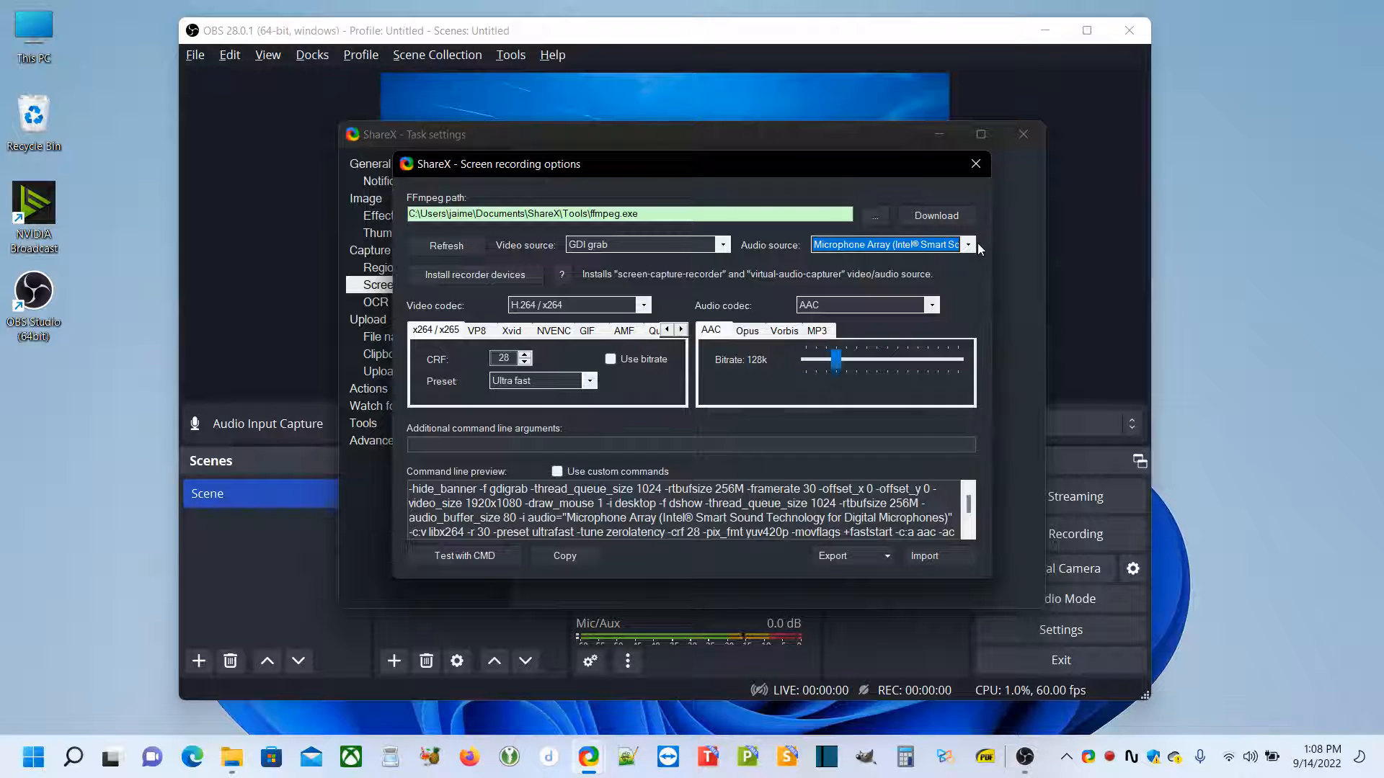
click(977, 164)
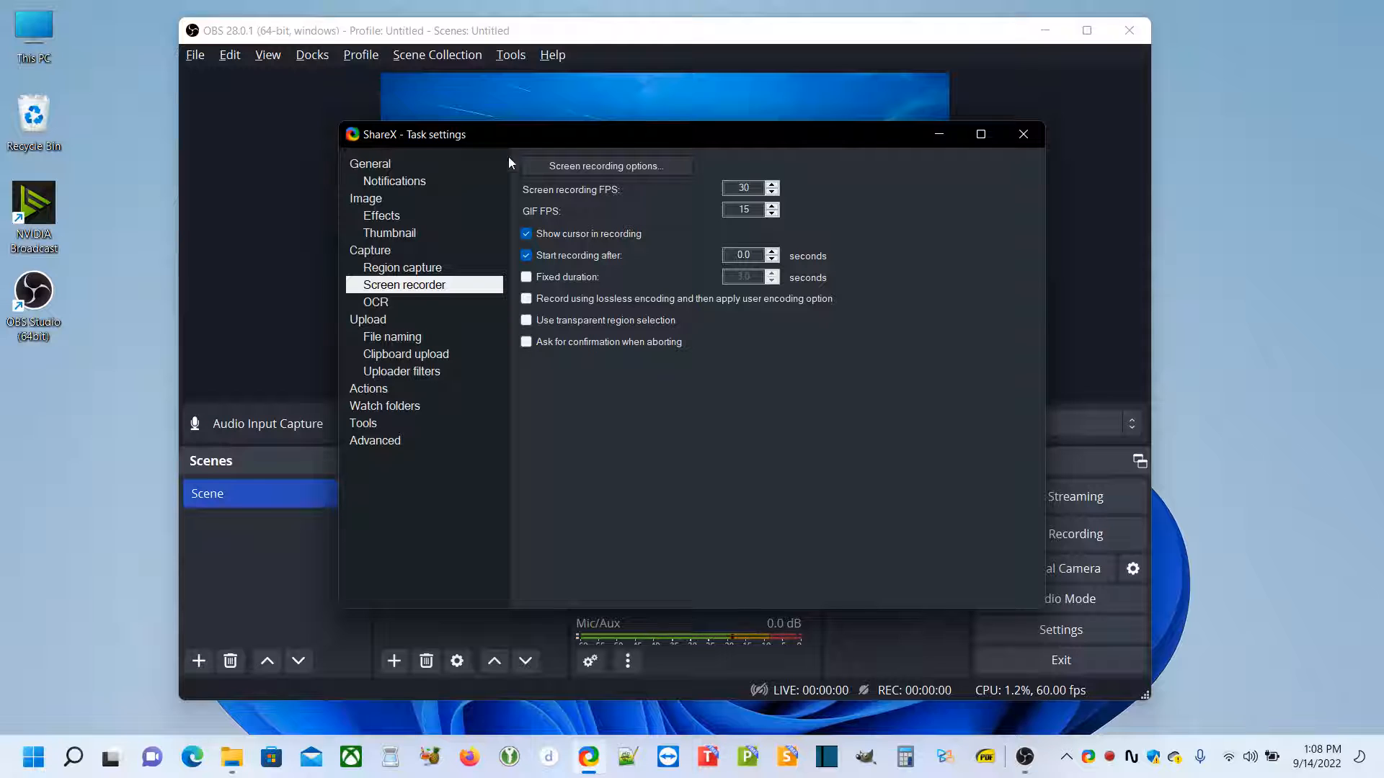
click(390, 164)
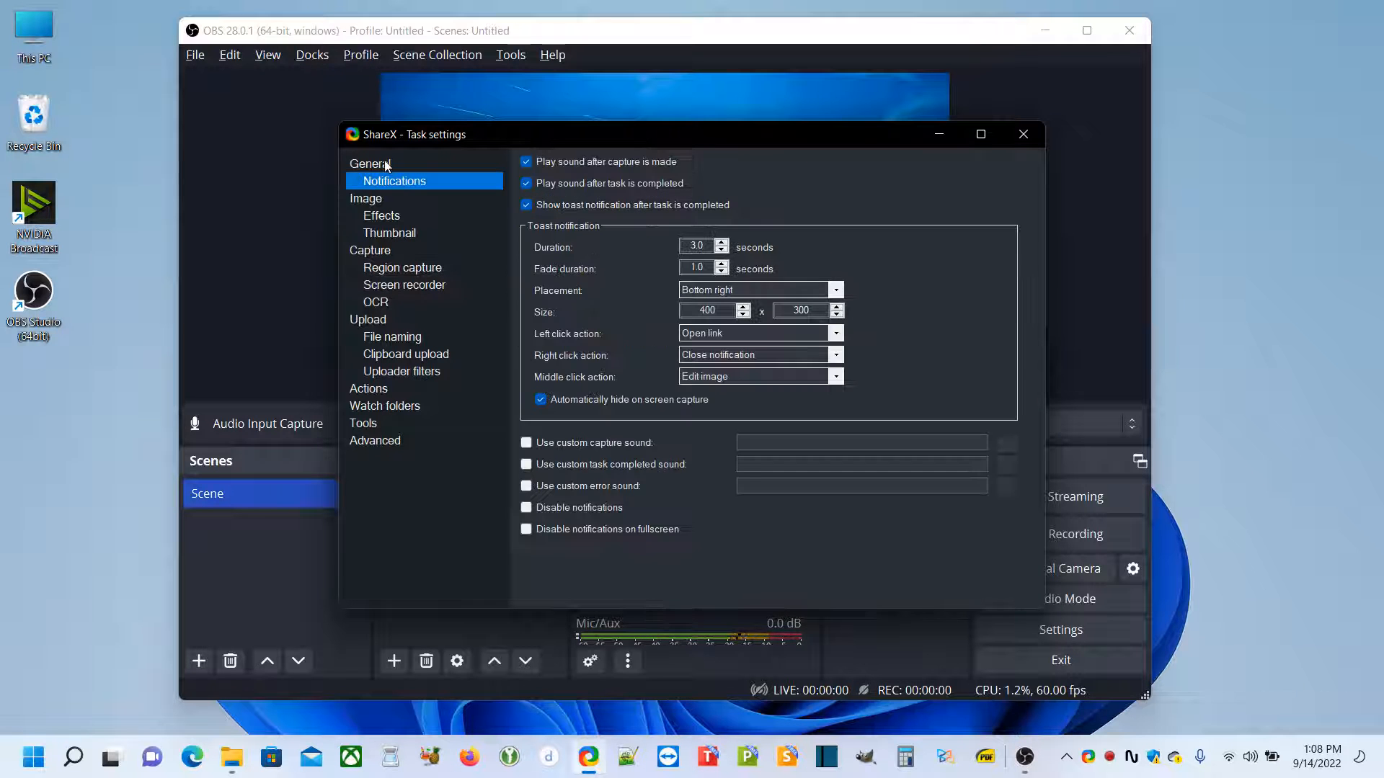
click(1023, 135)
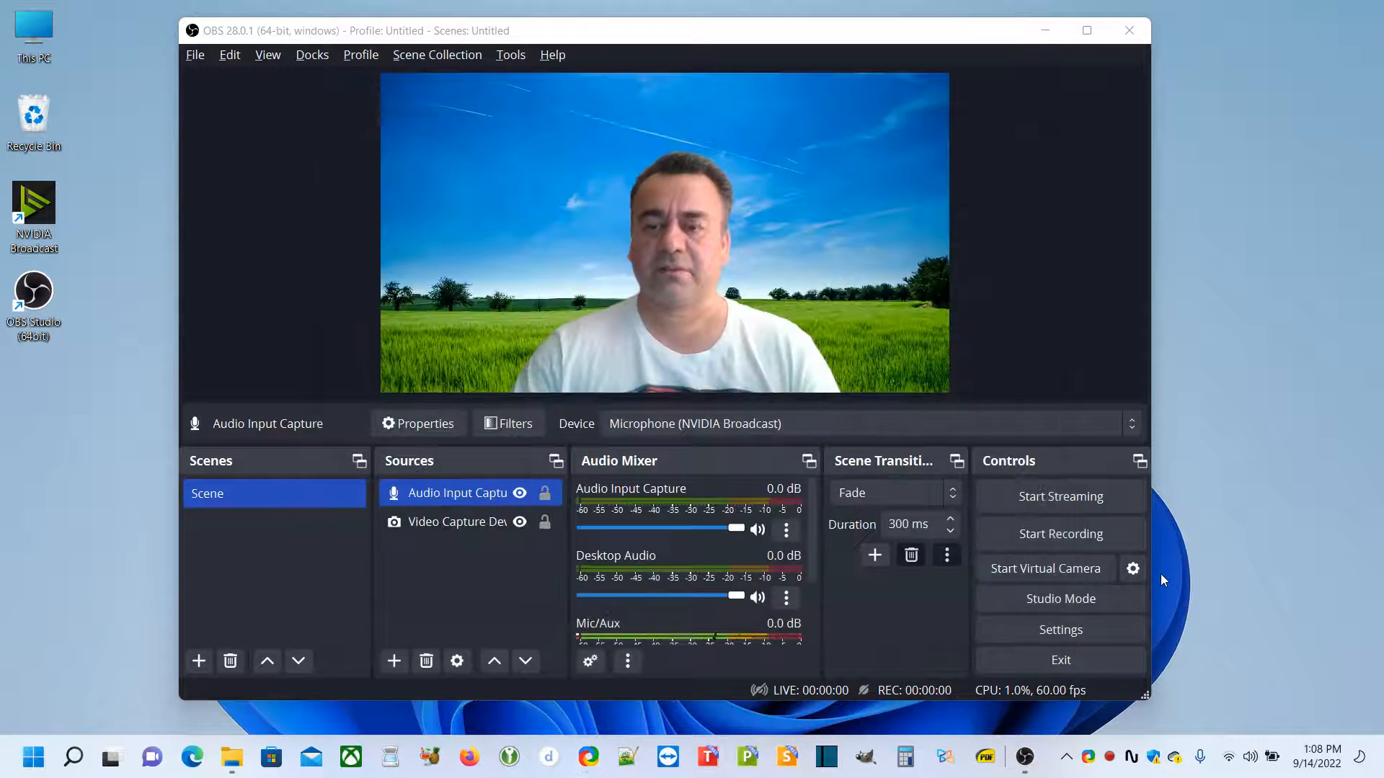
Reopen ShareX's screen recorder task settings and inspect the screen recording options without changing them
right_click(1087, 759)
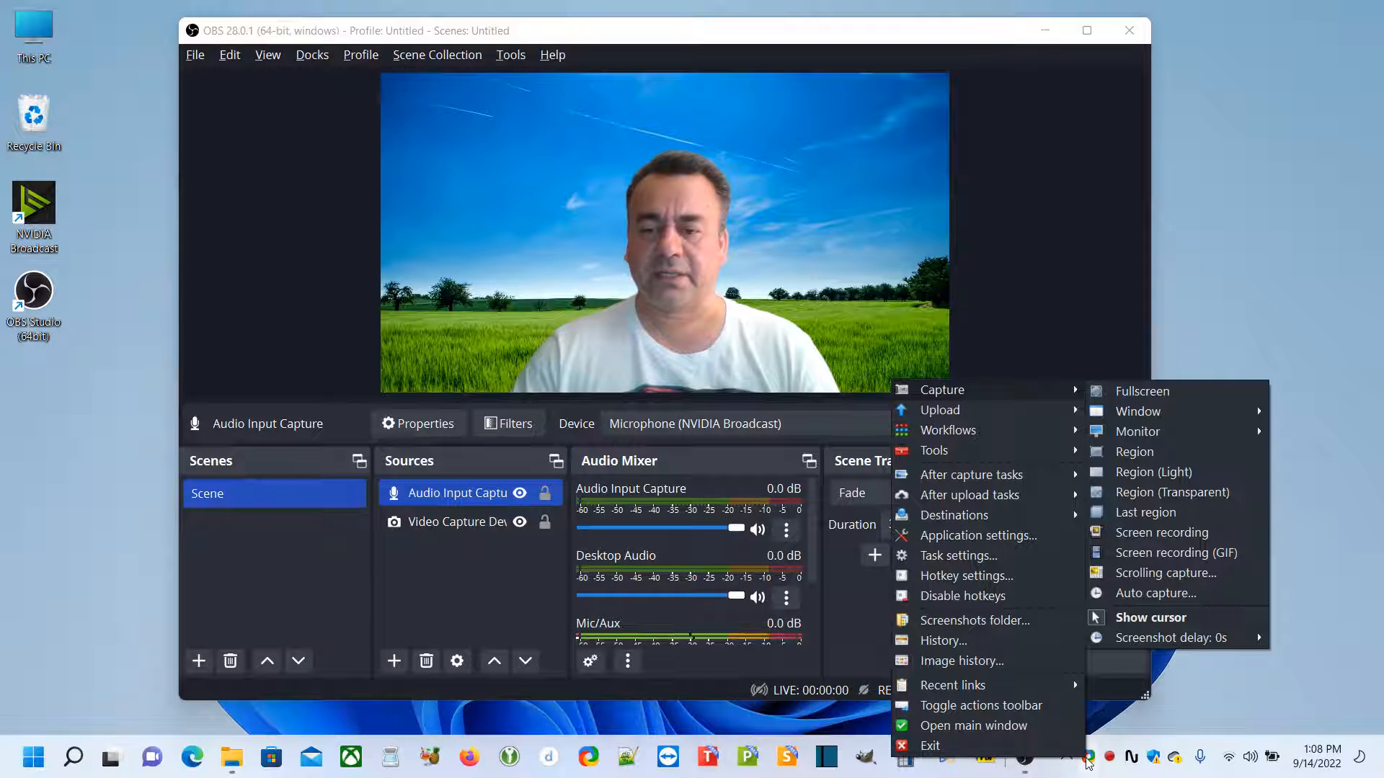
click(969, 559)
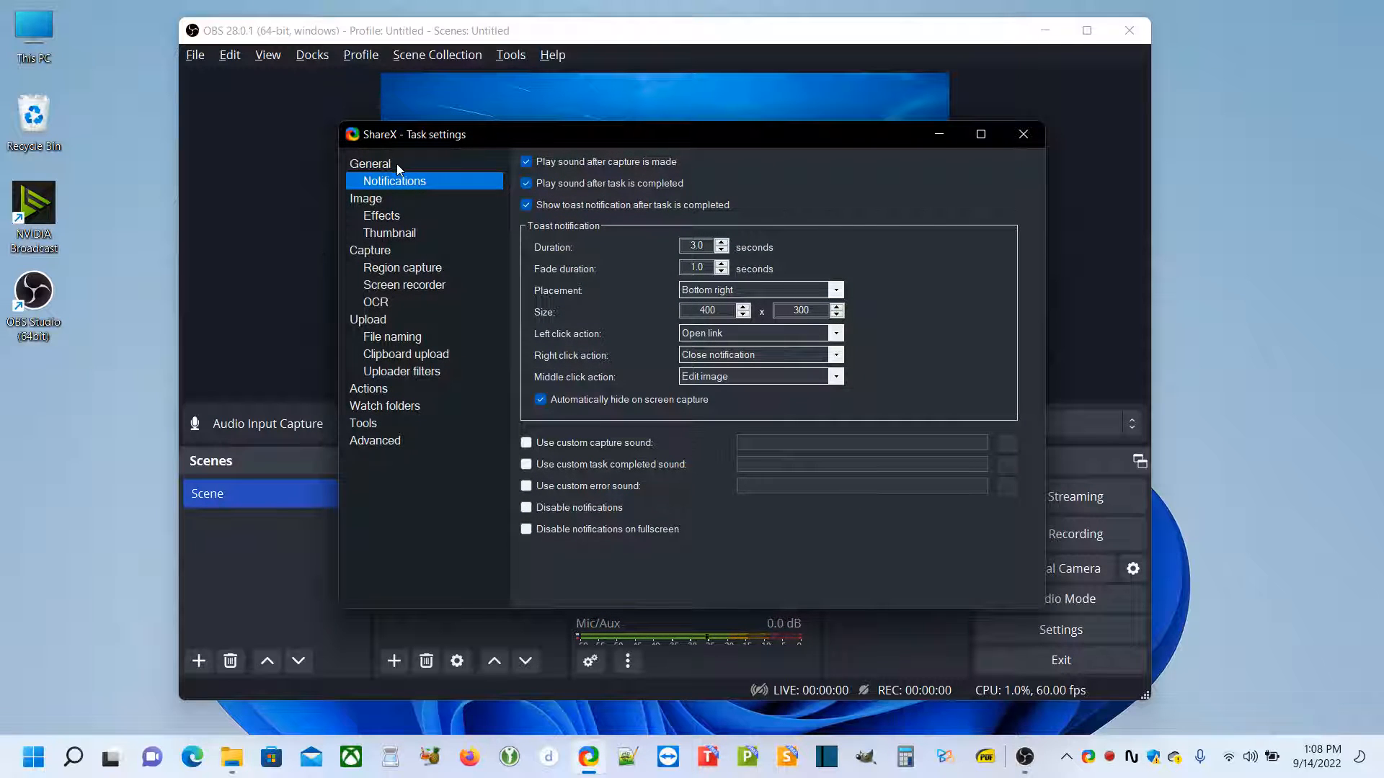
click(403, 286)
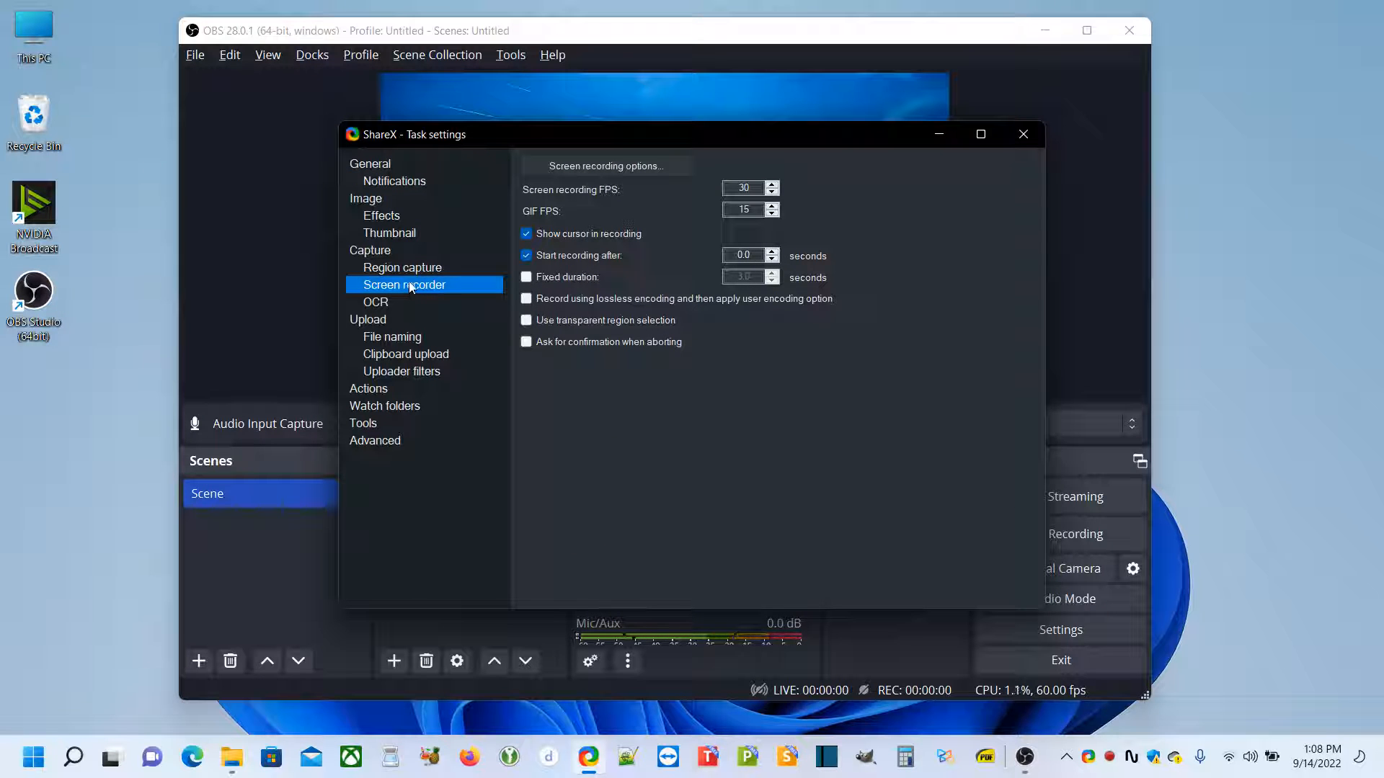
click(649, 168)
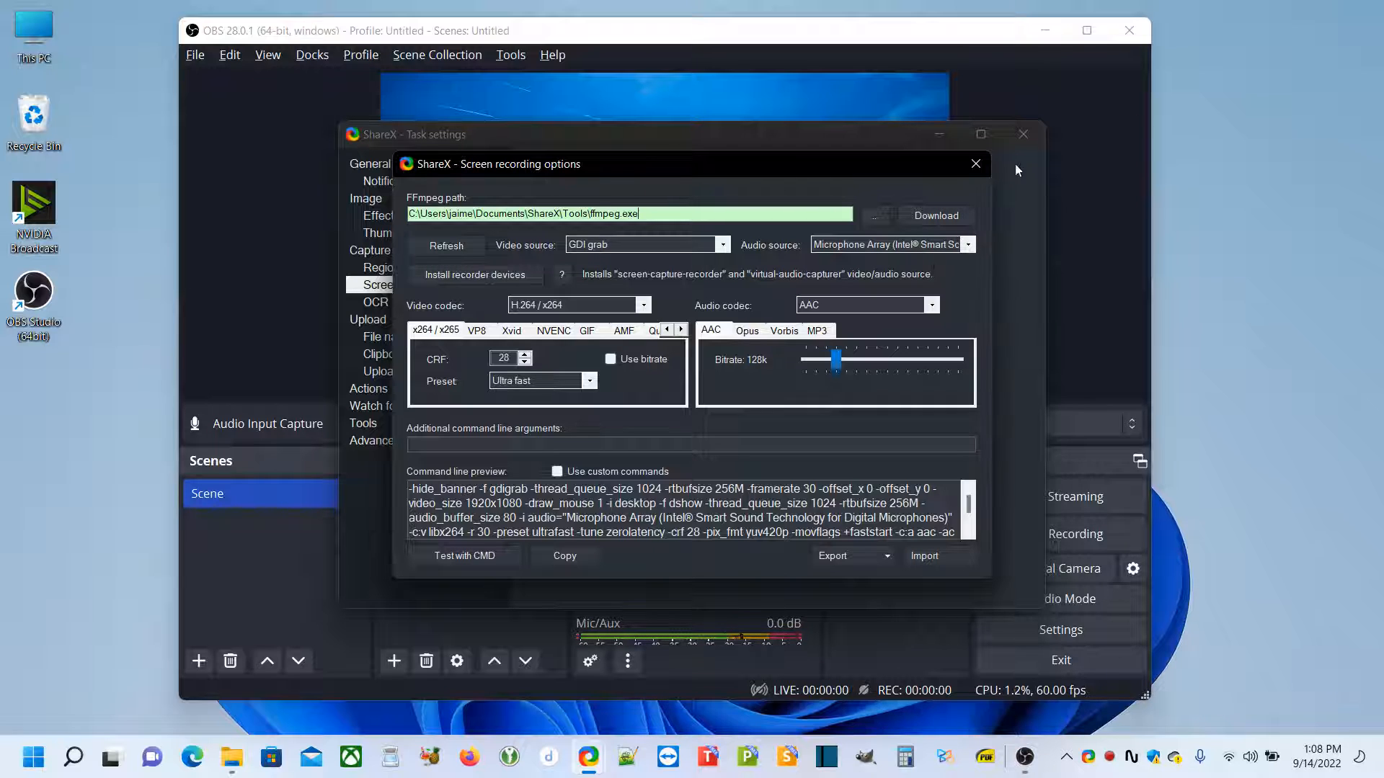
click(975, 171)
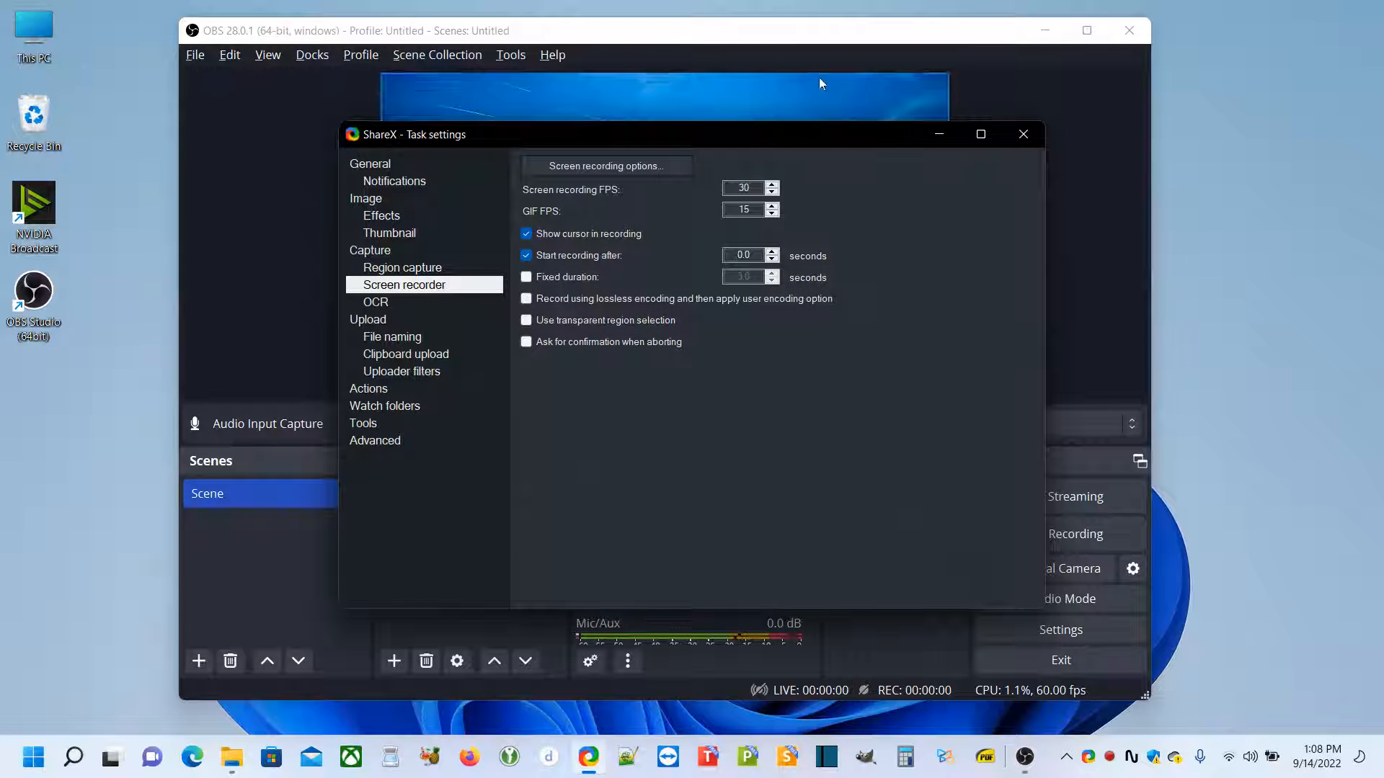
Close ShareX's task settings and play the vf5Anrgajv recording from the 2022-09 screenshots folder in File Explorer
click(1022, 136)
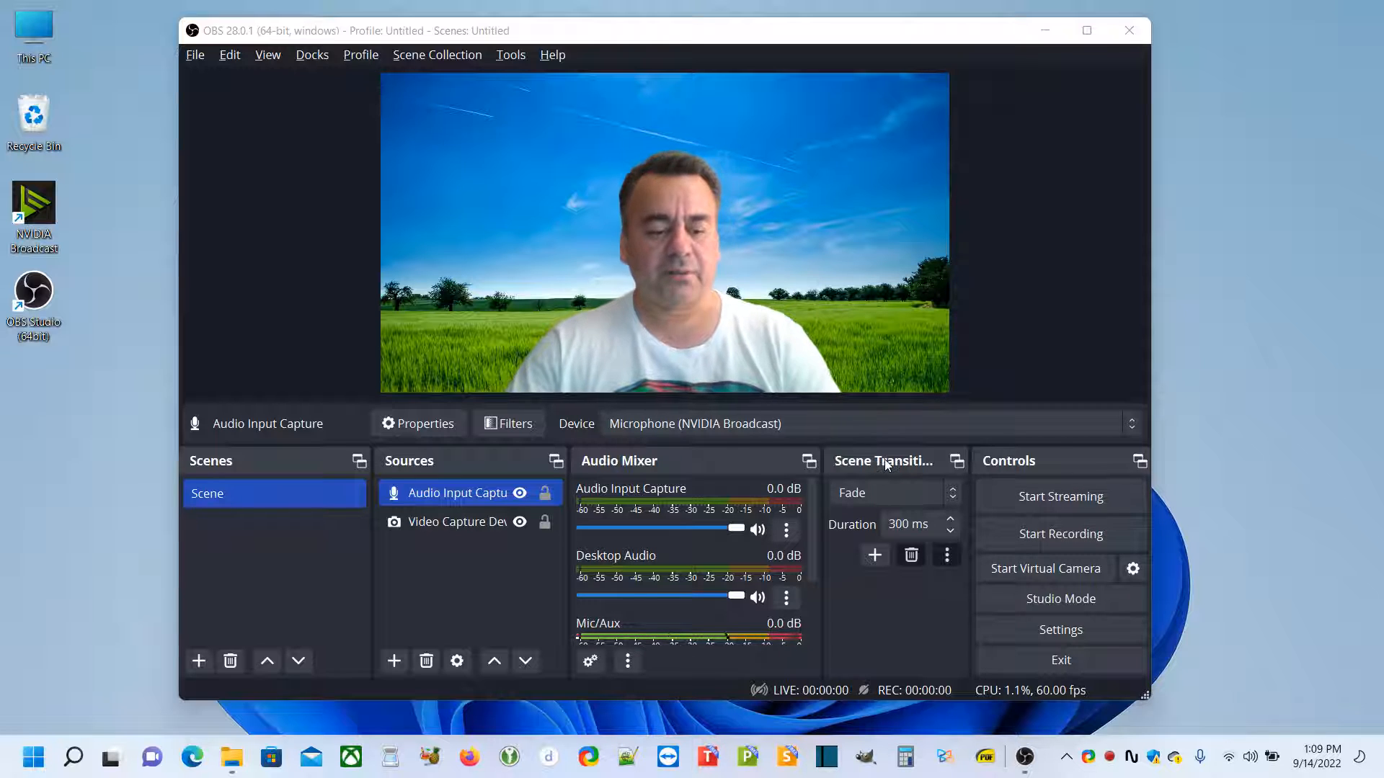
key(alt+Tab)
key(Tab)
key(Tab)
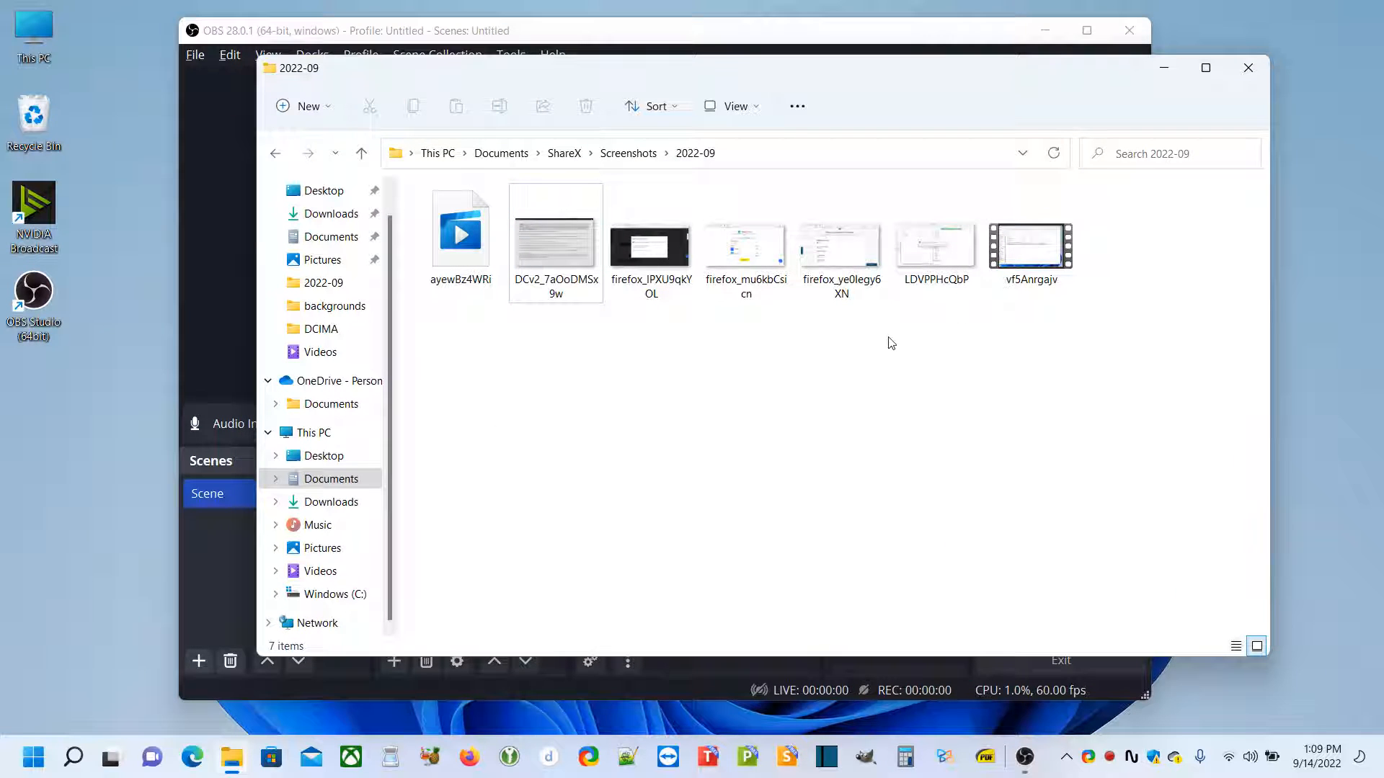
double_click(1020, 259)
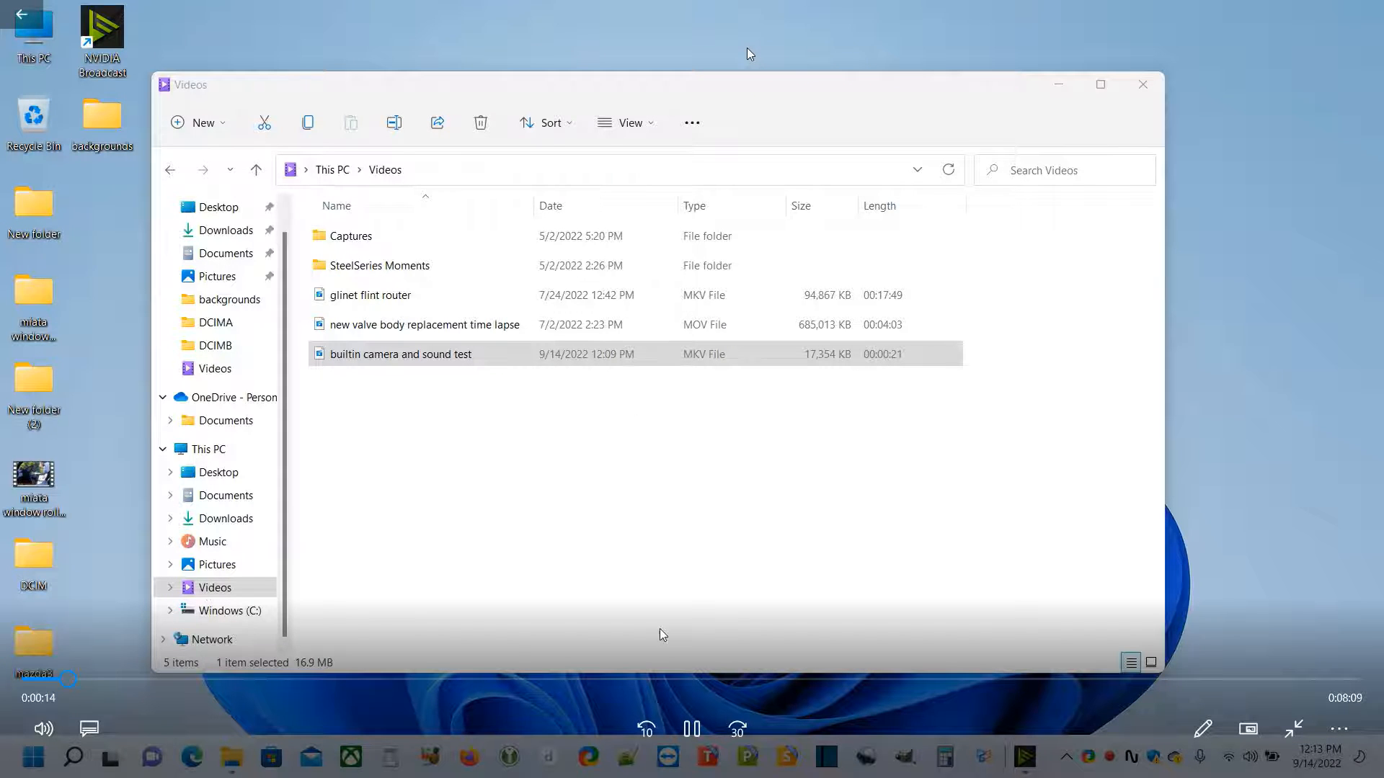
Skim the recording at about 3:28, 5:43 and 7:04, and dismiss the video player and the folder window
click(576, 680)
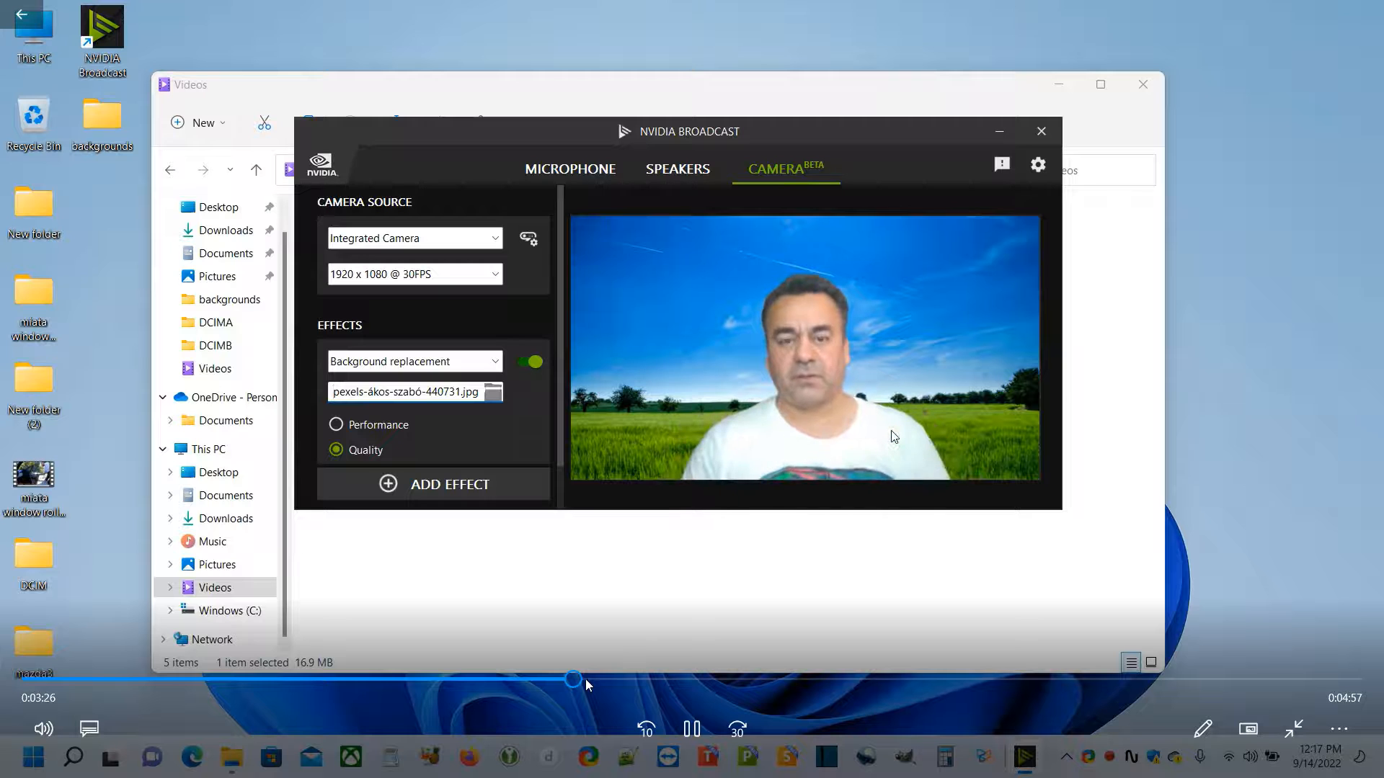
click(931, 679)
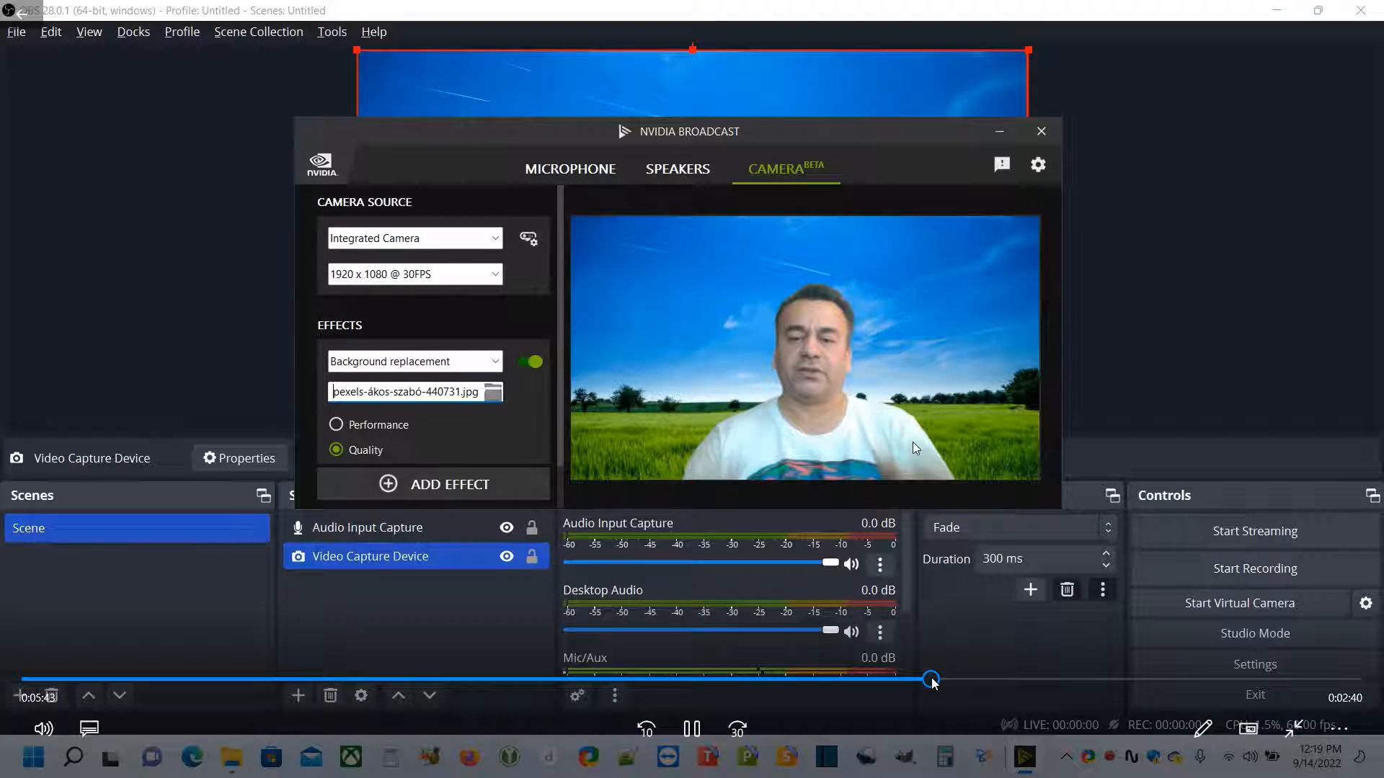
click(1143, 679)
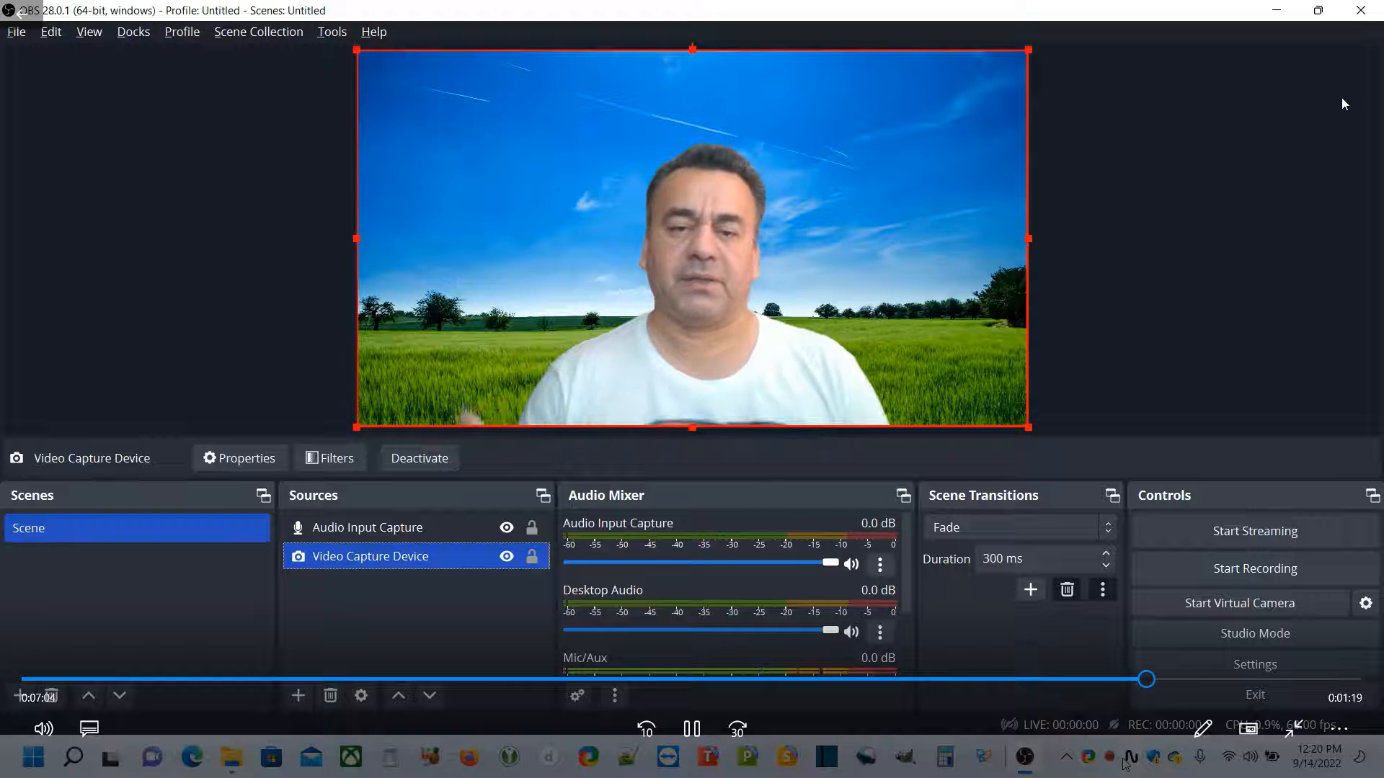
click(1362, 12)
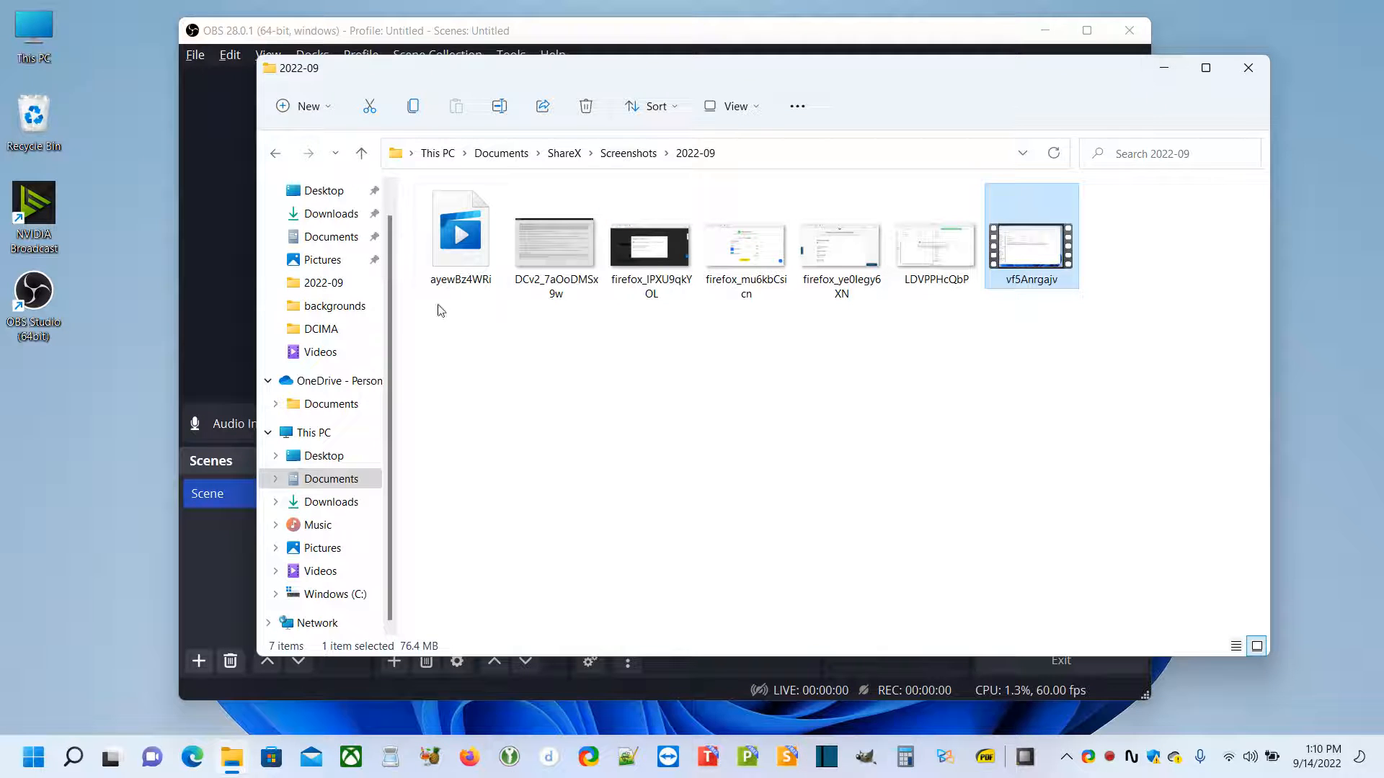
click(1165, 73)
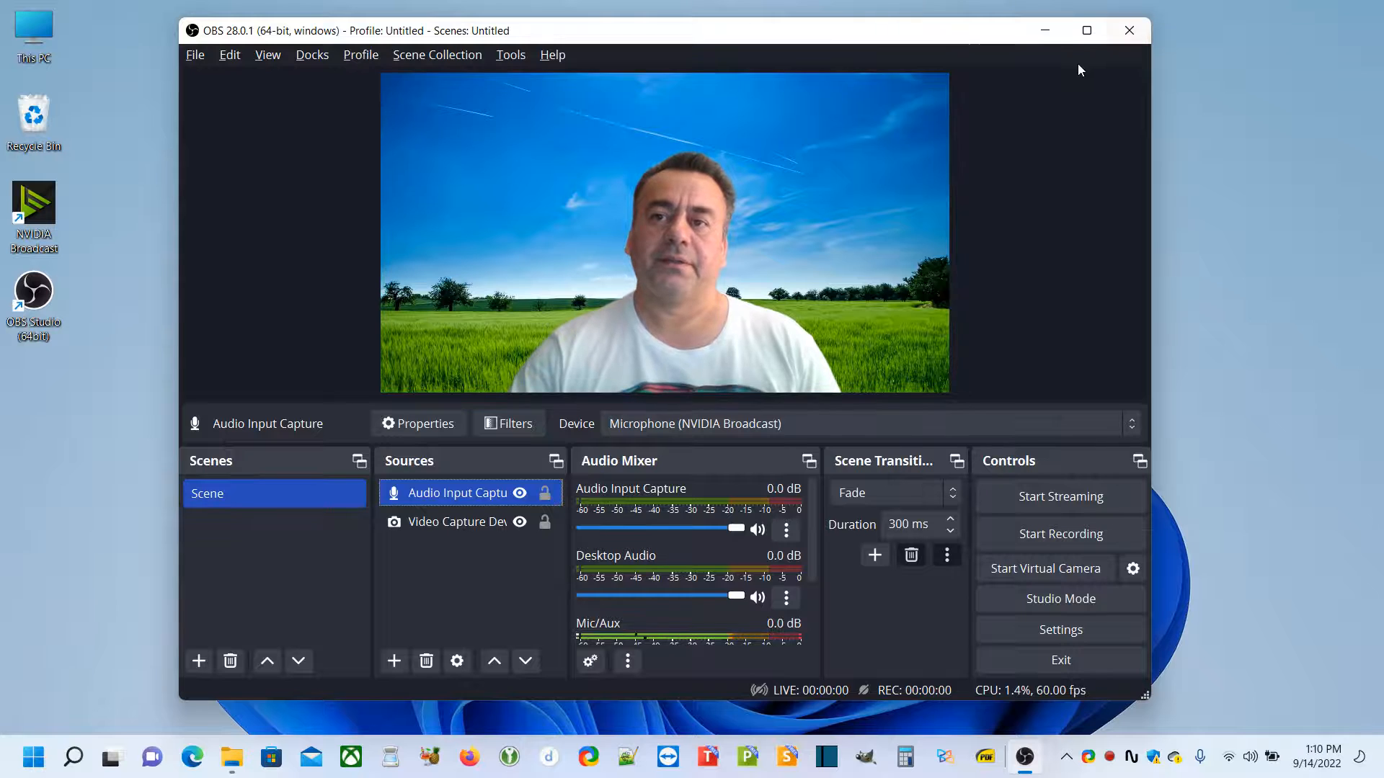
Maximize the OBS window to view the camera preview larger, and restore the window to its smaller size
click(1086, 29)
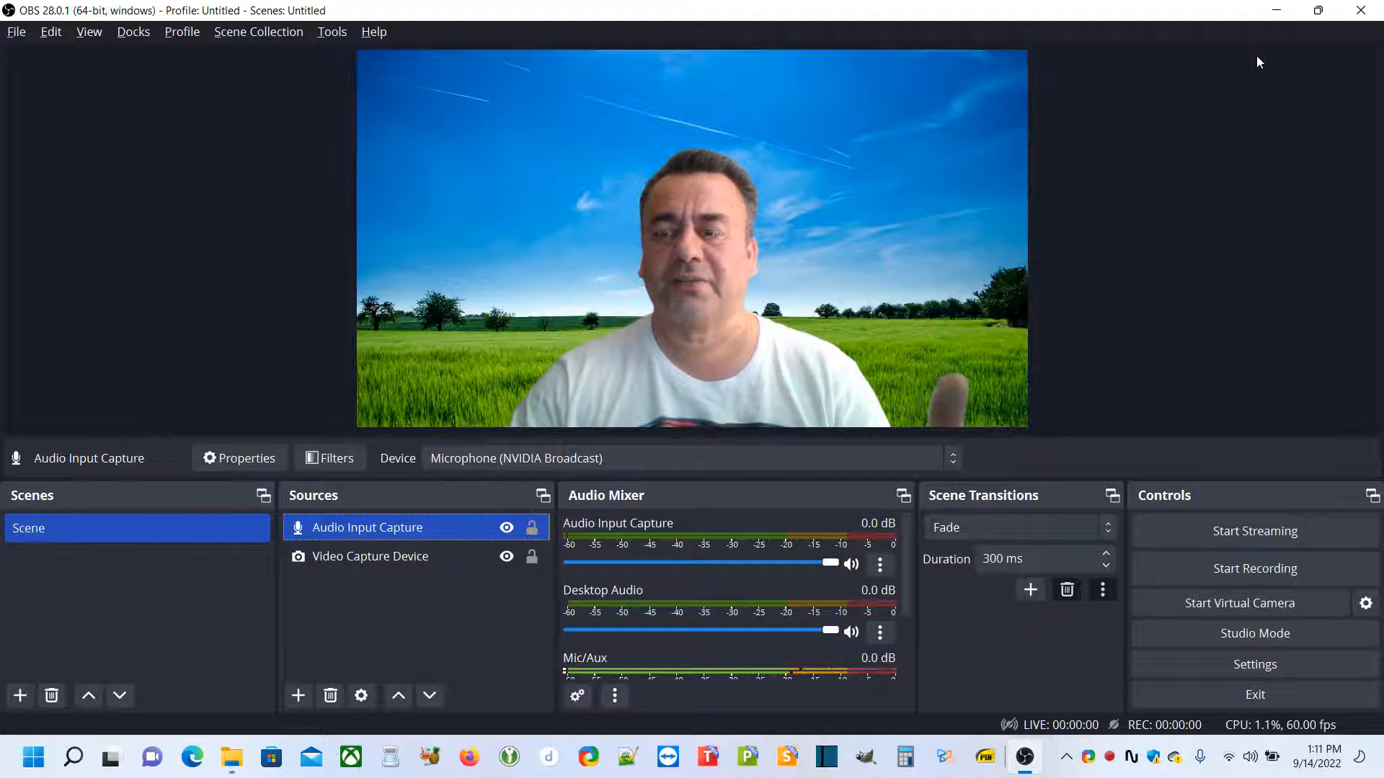
click(1319, 11)
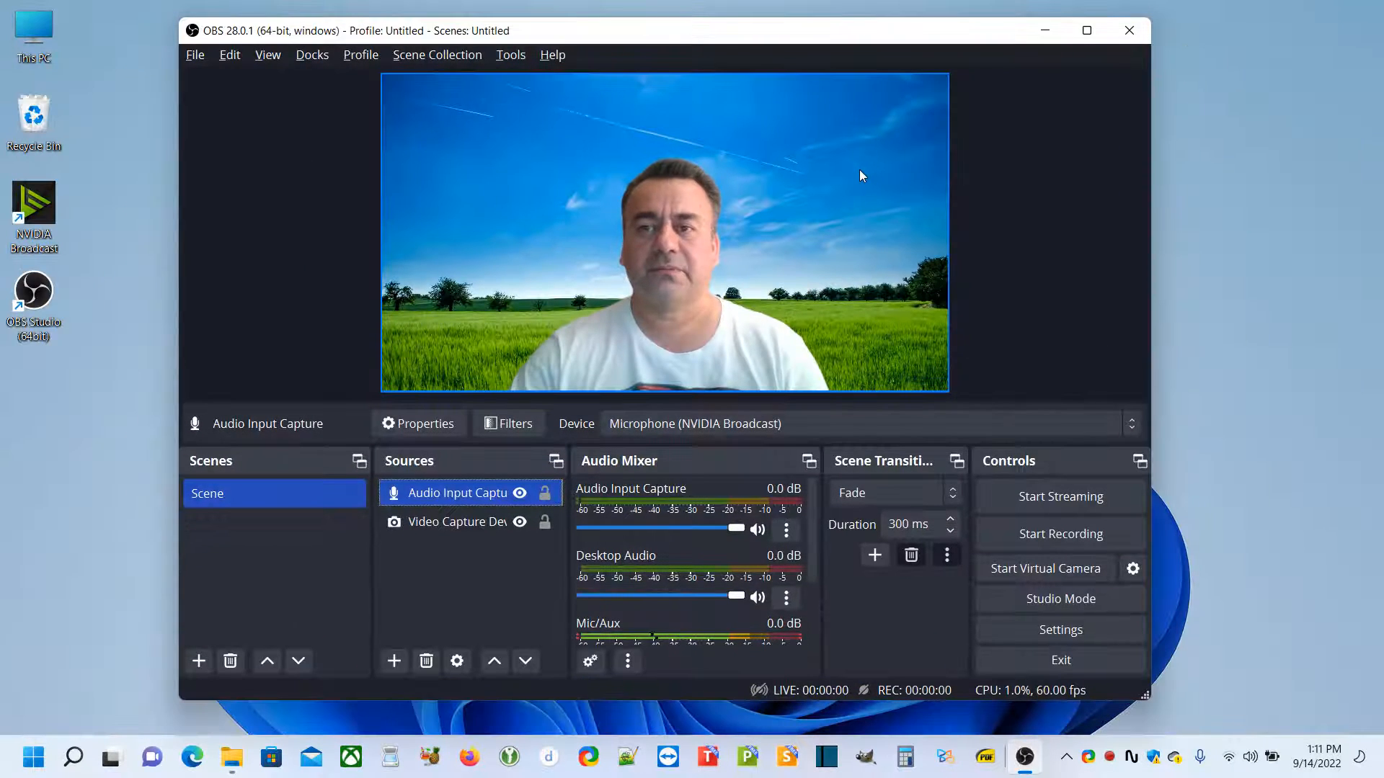